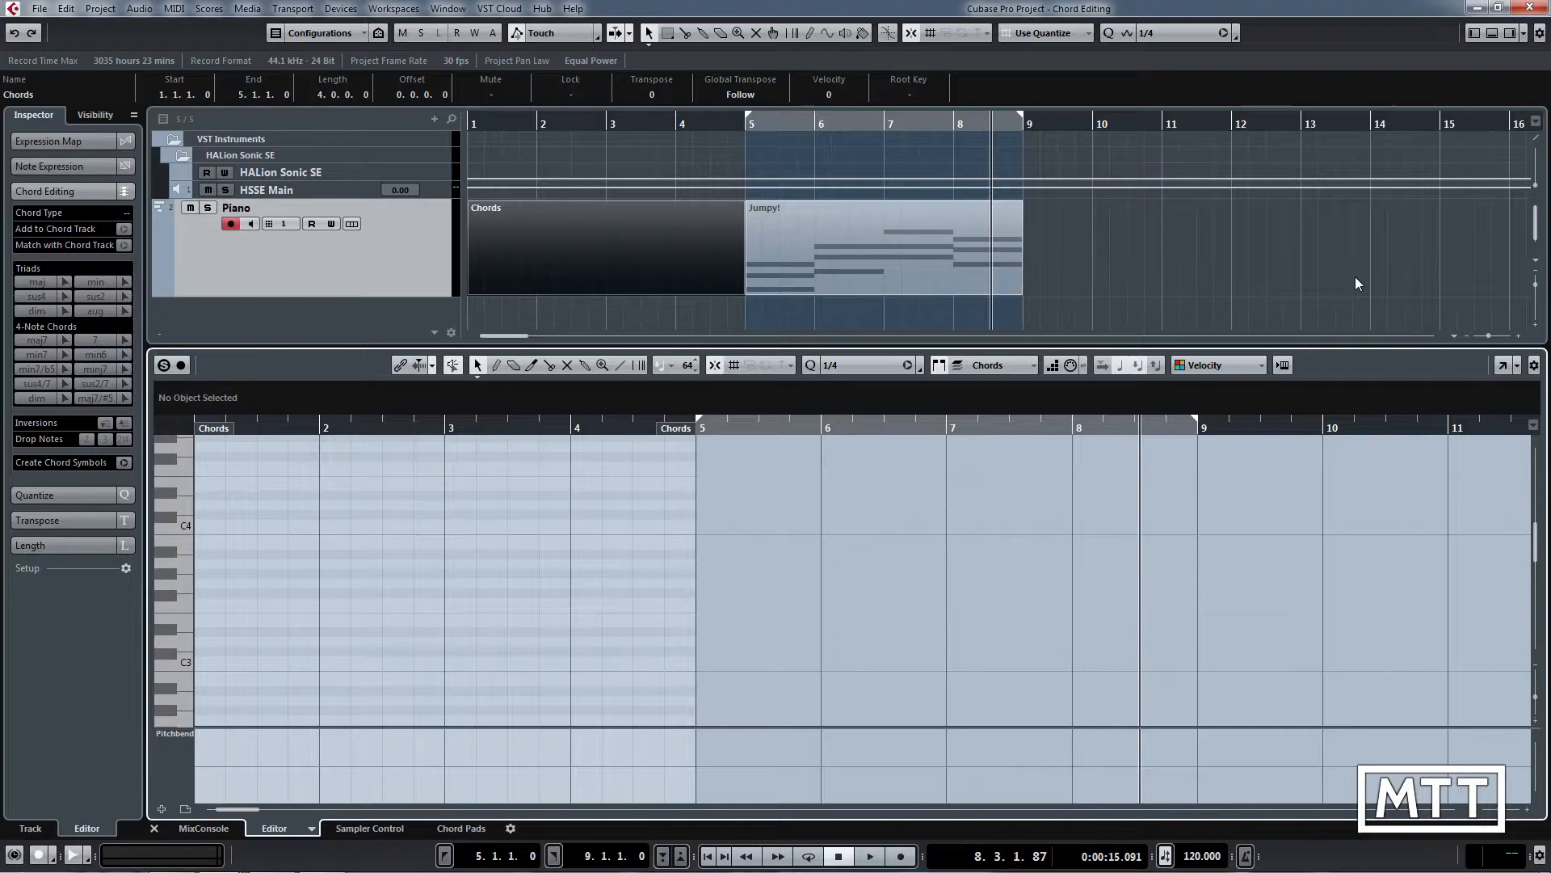
Step: Draw one-bar triads in the Chords part: C major in bar 1, D minor in bar 2, E minor in bar 3 and F major in bar 4
key("Home")
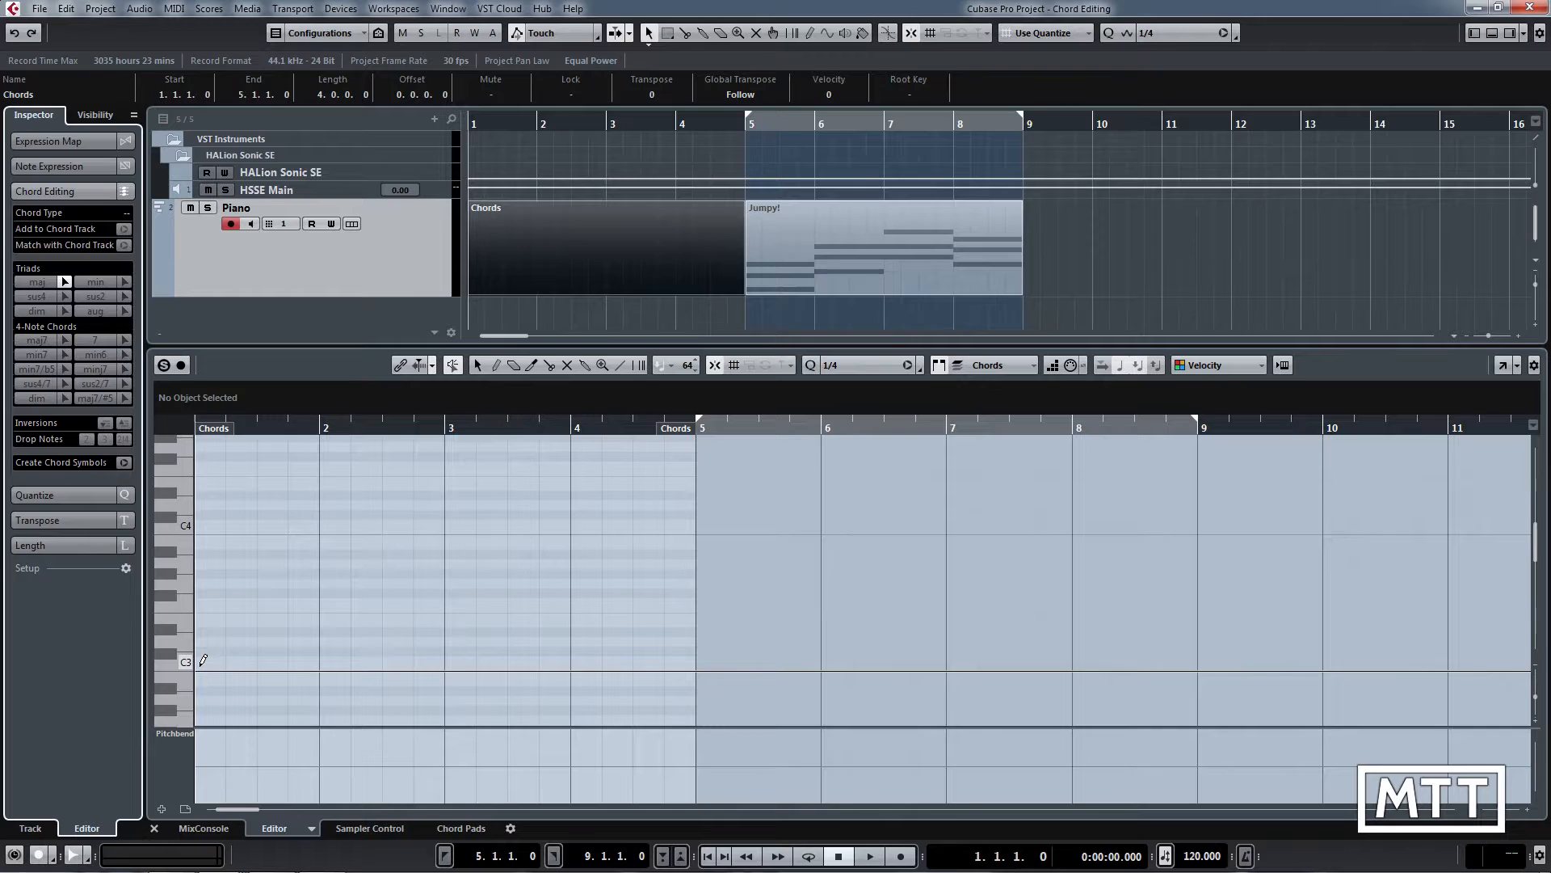
left_click_drag(204, 661, 319, 653)
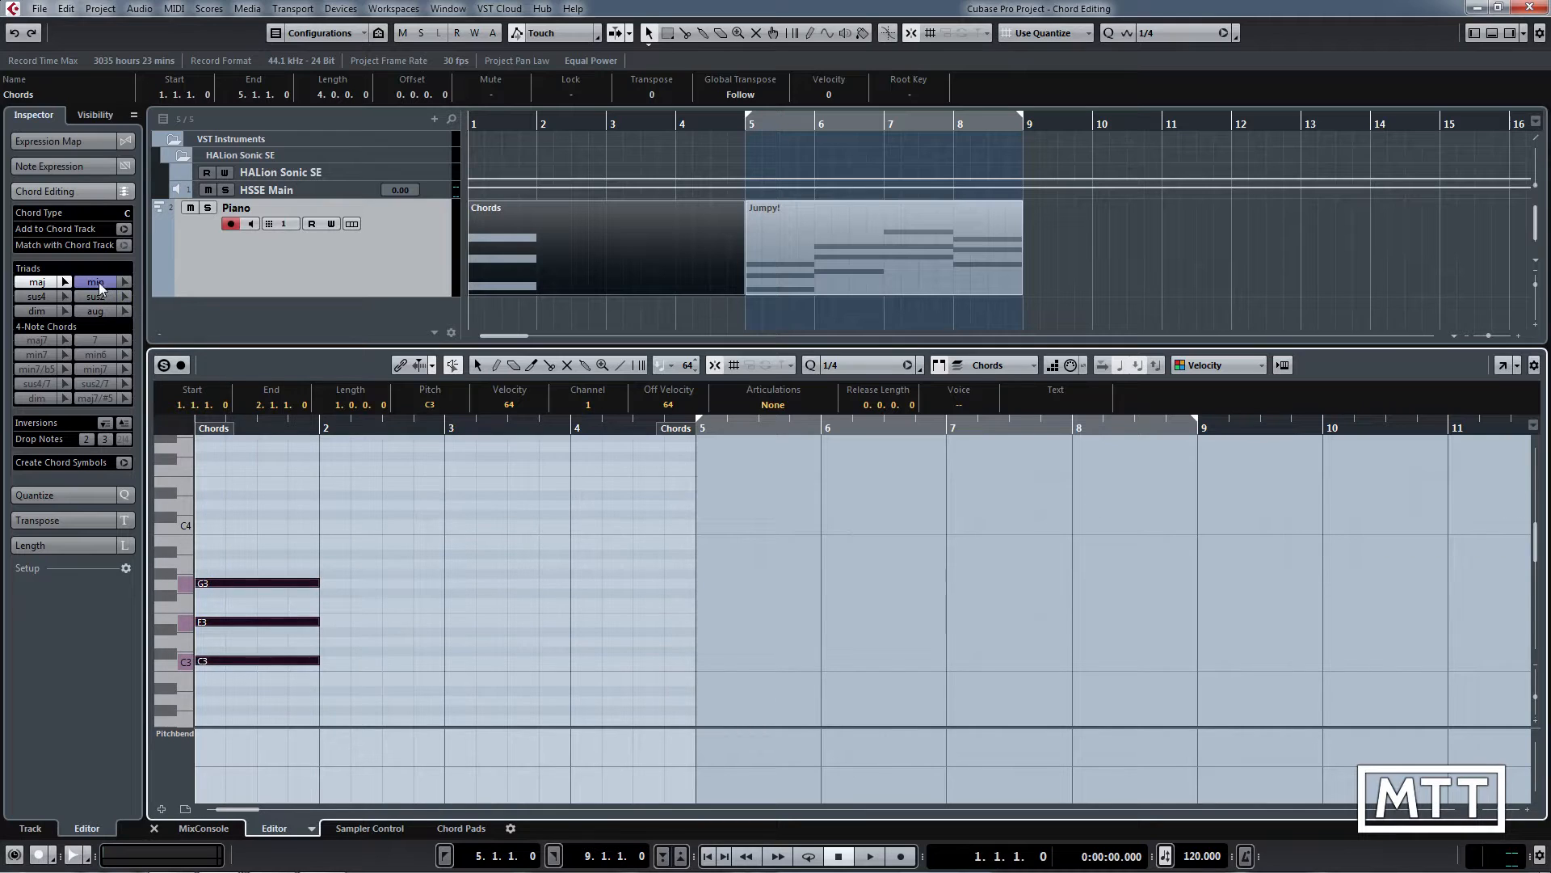
left_click(125, 284)
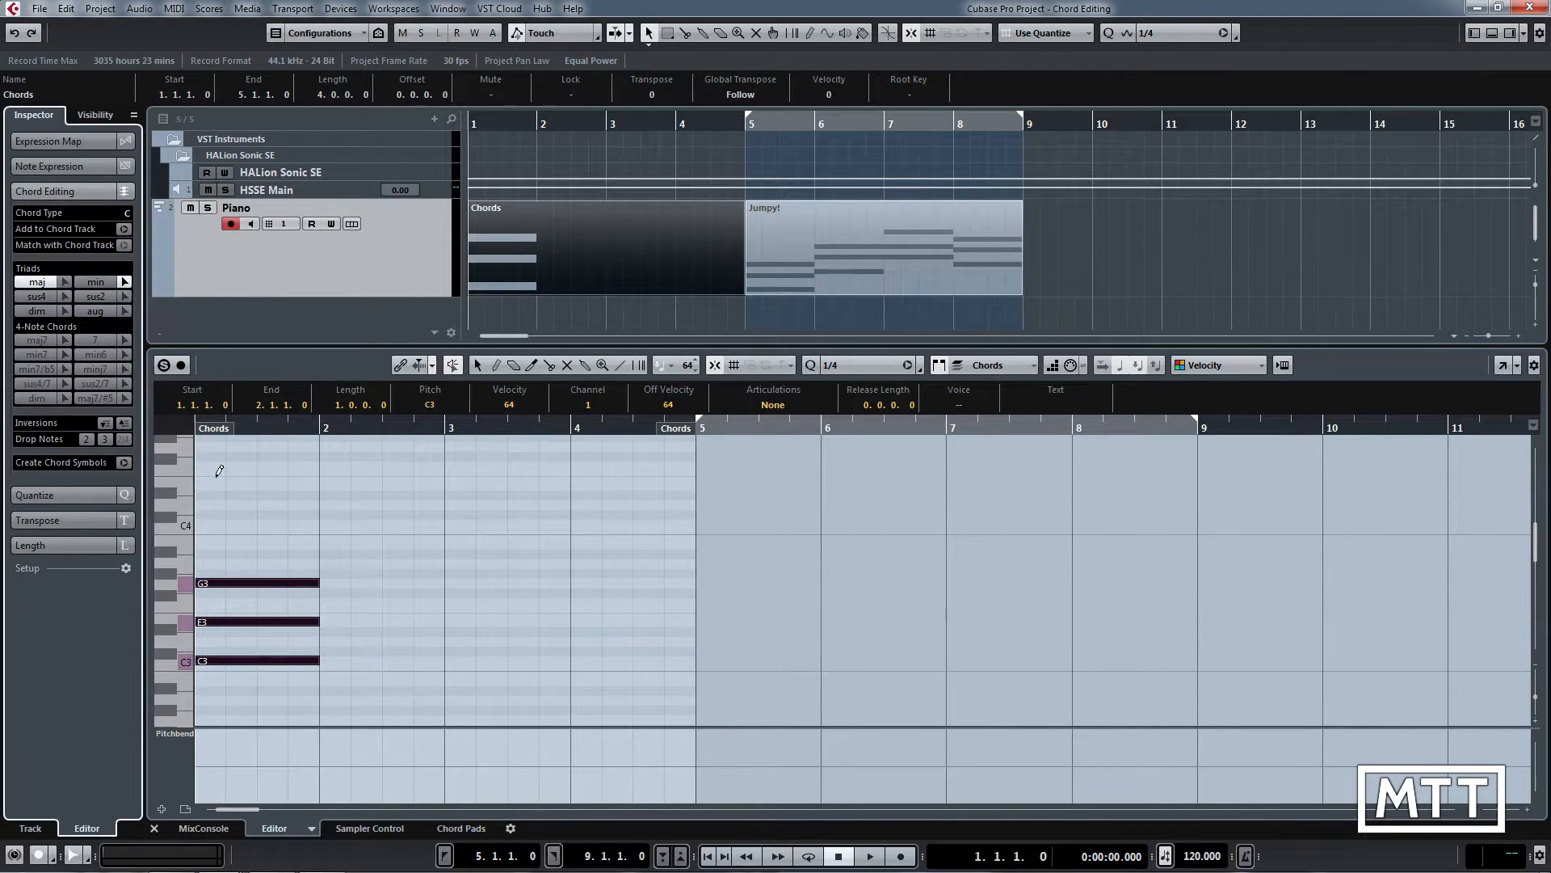
left_click_drag(323, 641, 568, 616)
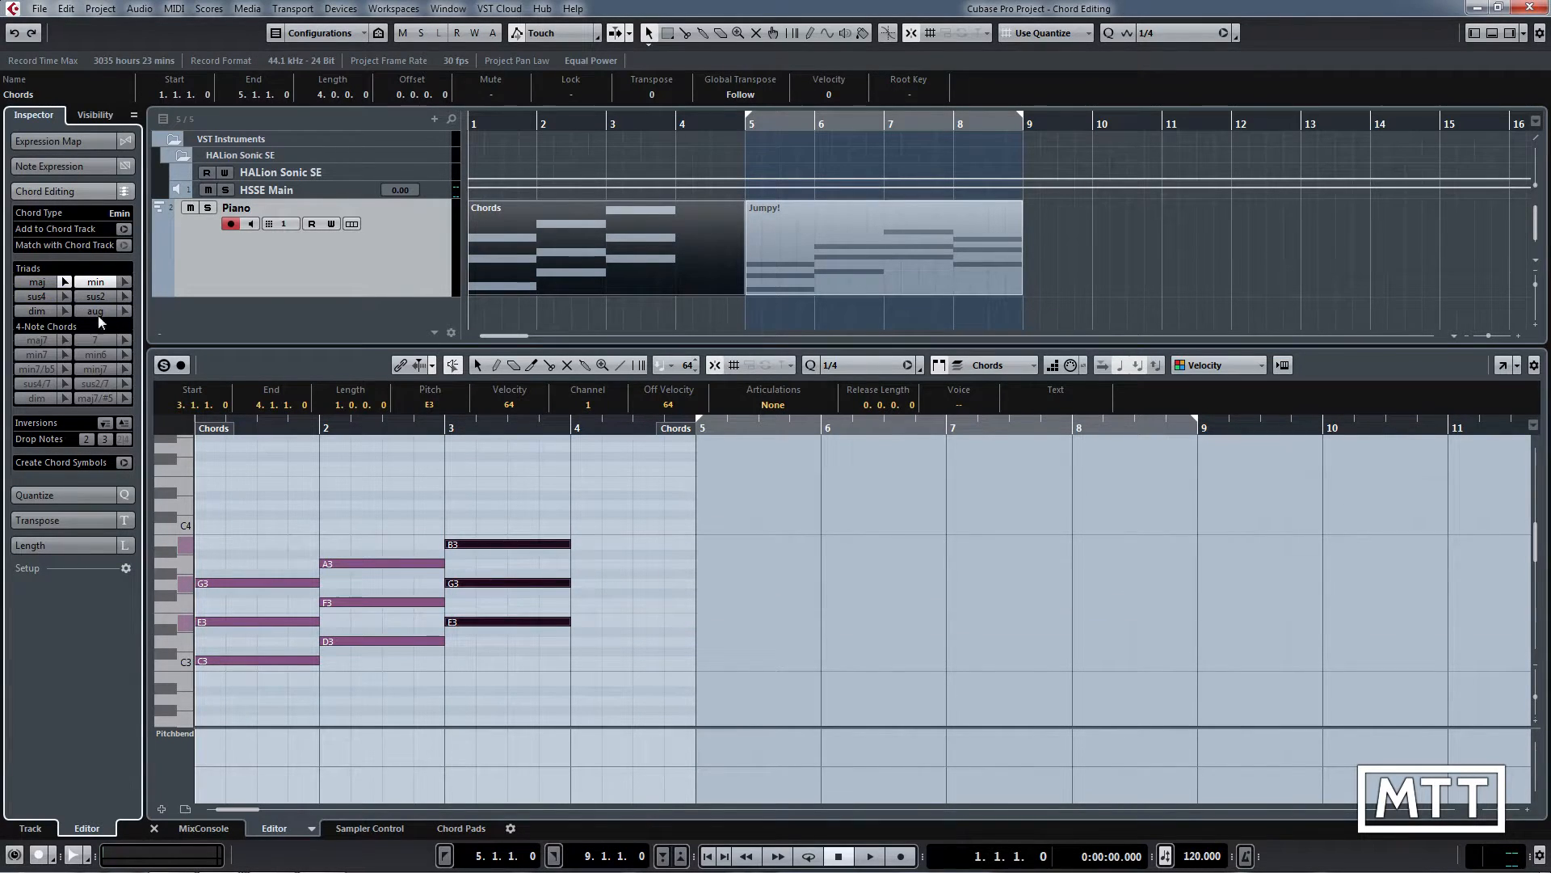
left_click_drag(576, 598, 691, 598)
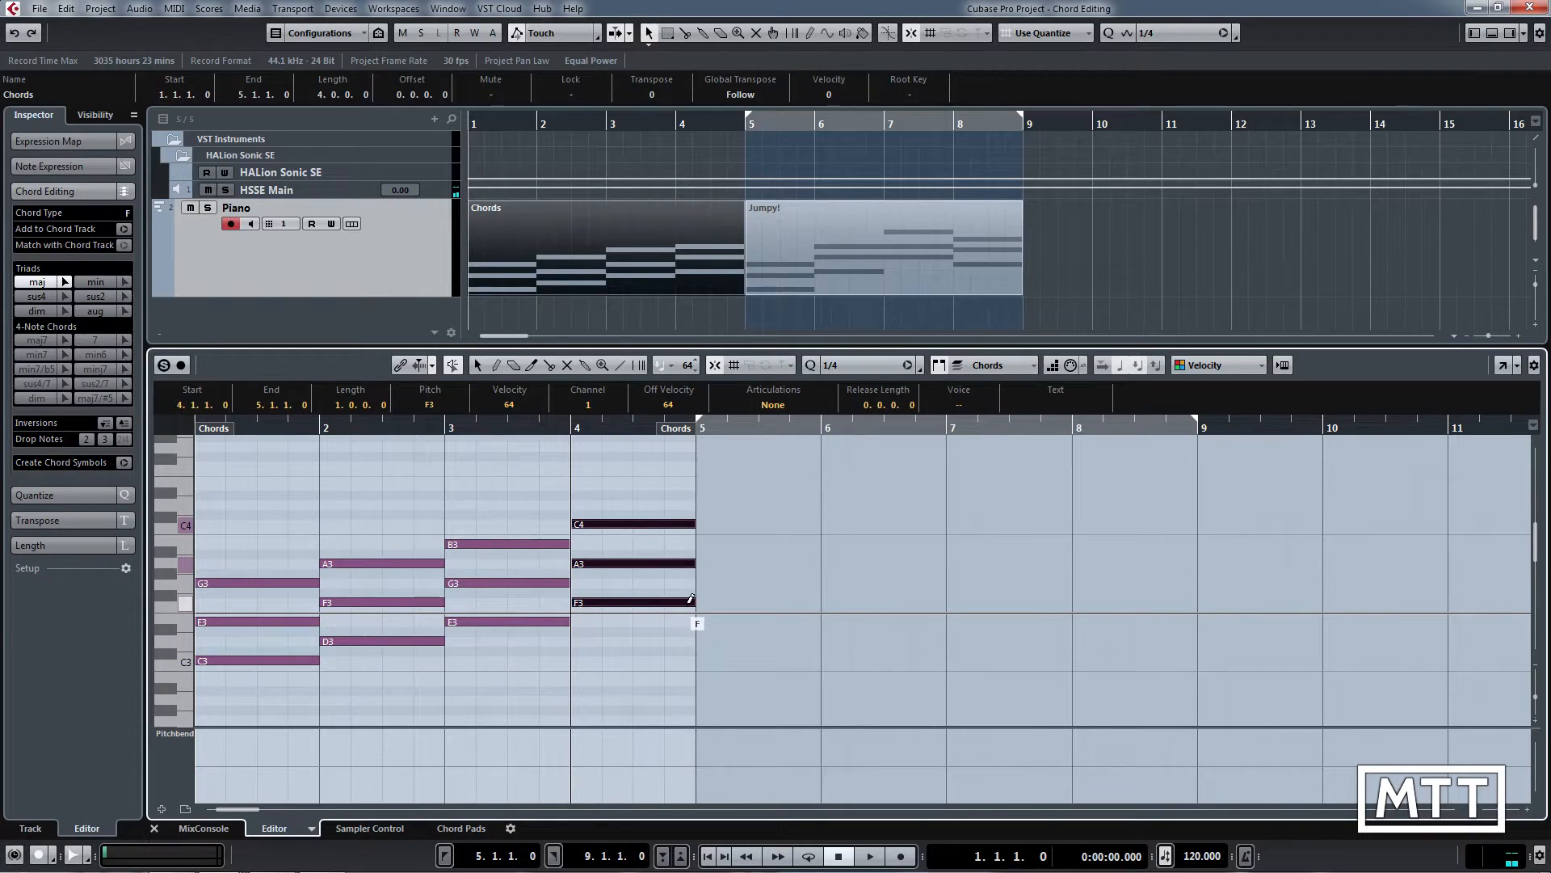
right_click(389, 495)
left_click(391, 499)
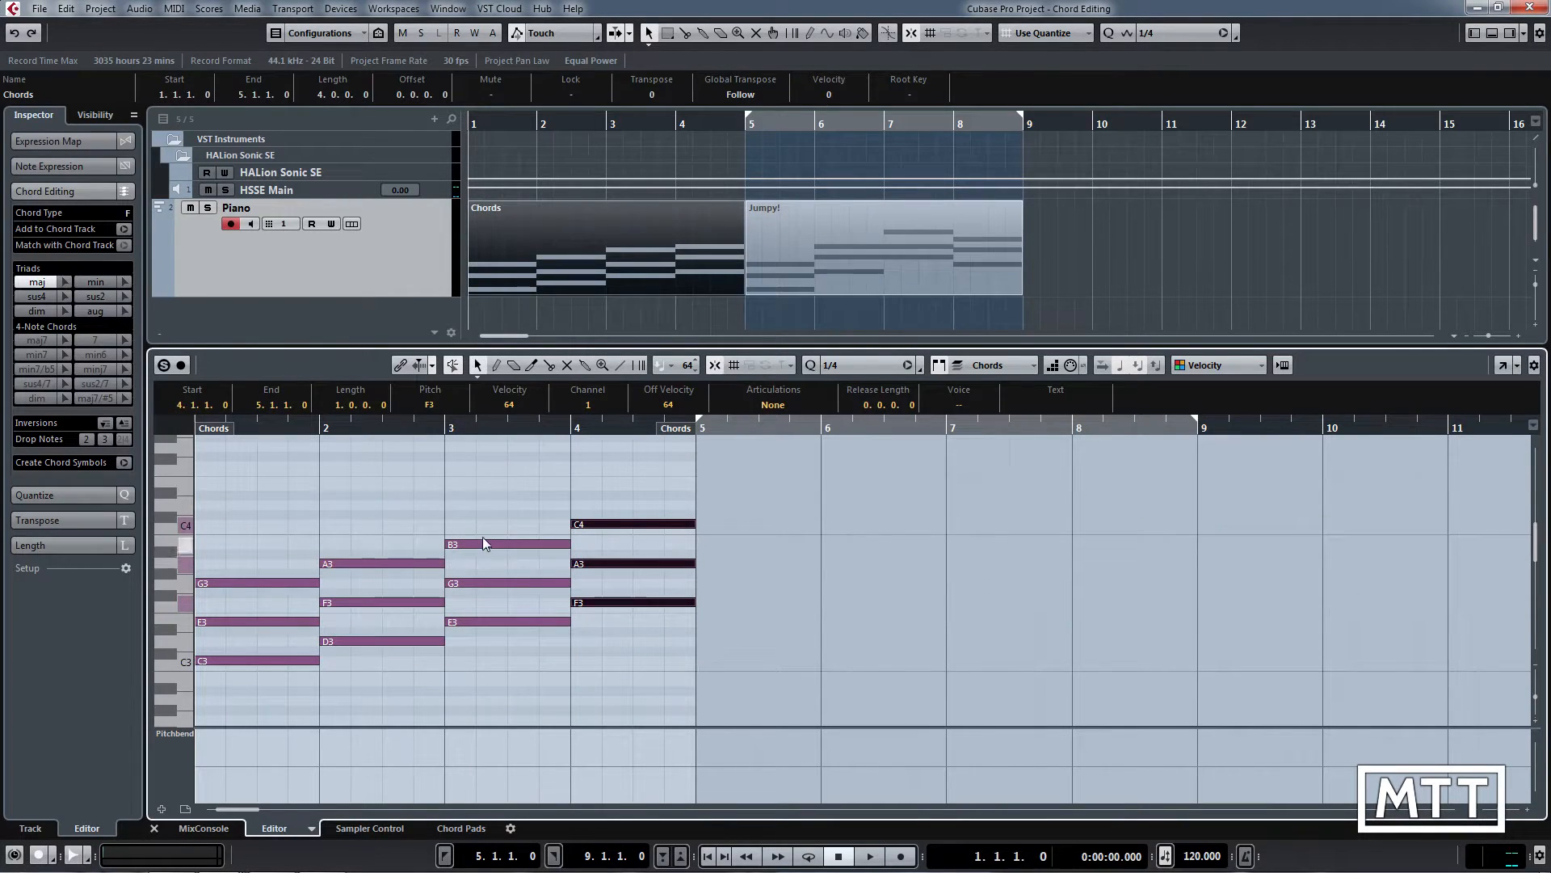
Step: Raise the middle note of the D minor chord in bar 2 to F#3 and select the whole chord to check its type
left_click(585, 632)
left_click_drag(353, 535, 411, 672)
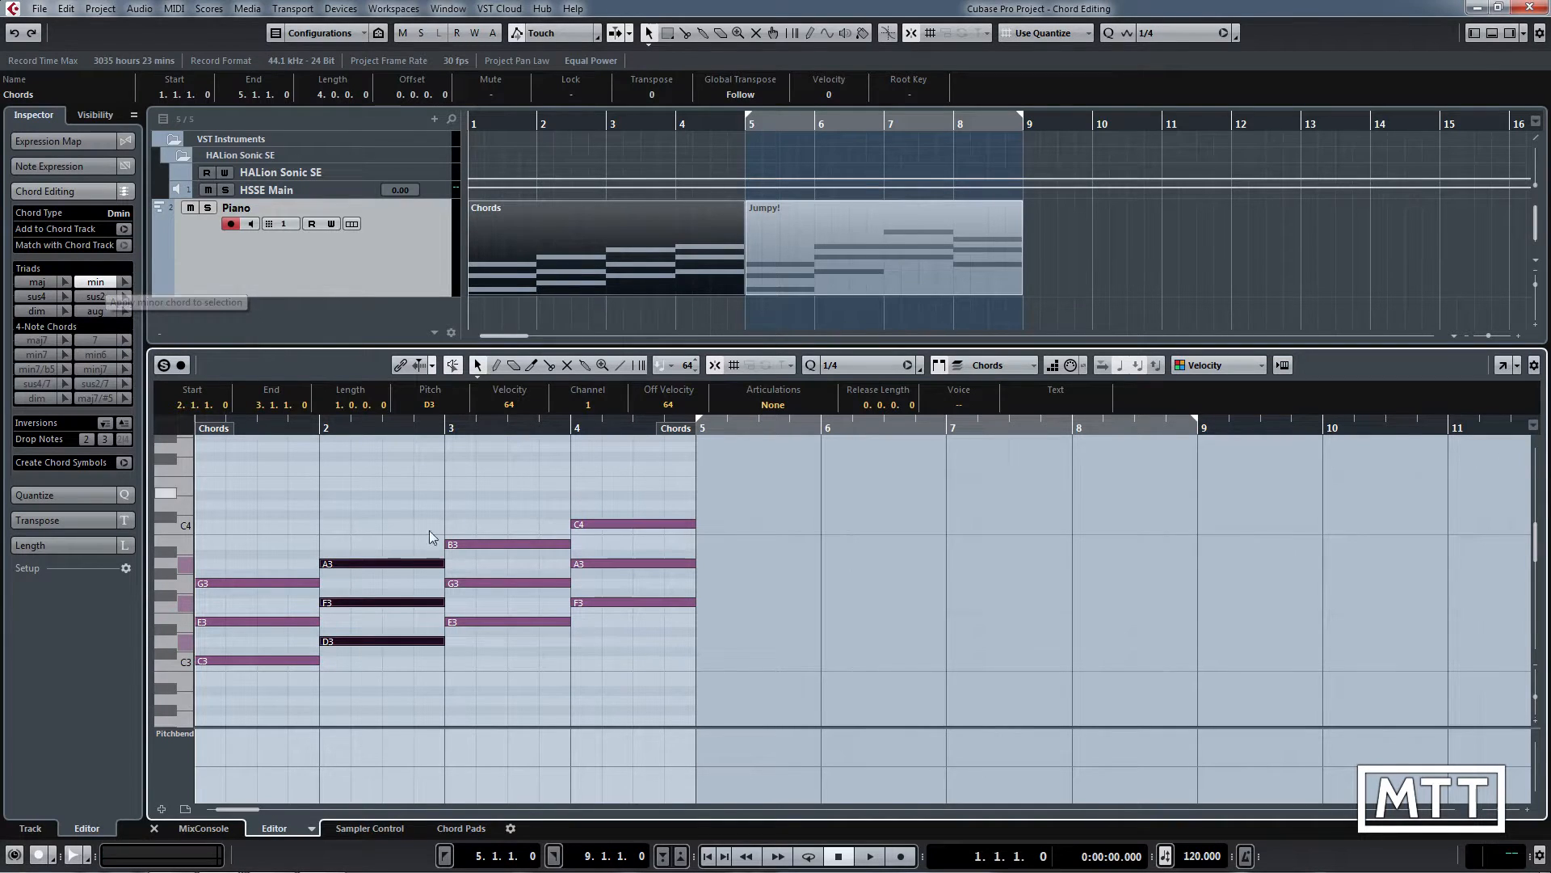
left_click(413, 627)
left_click_drag(408, 602, 400, 598)
left_click_drag(359, 528, 393, 669)
left_click(429, 686)
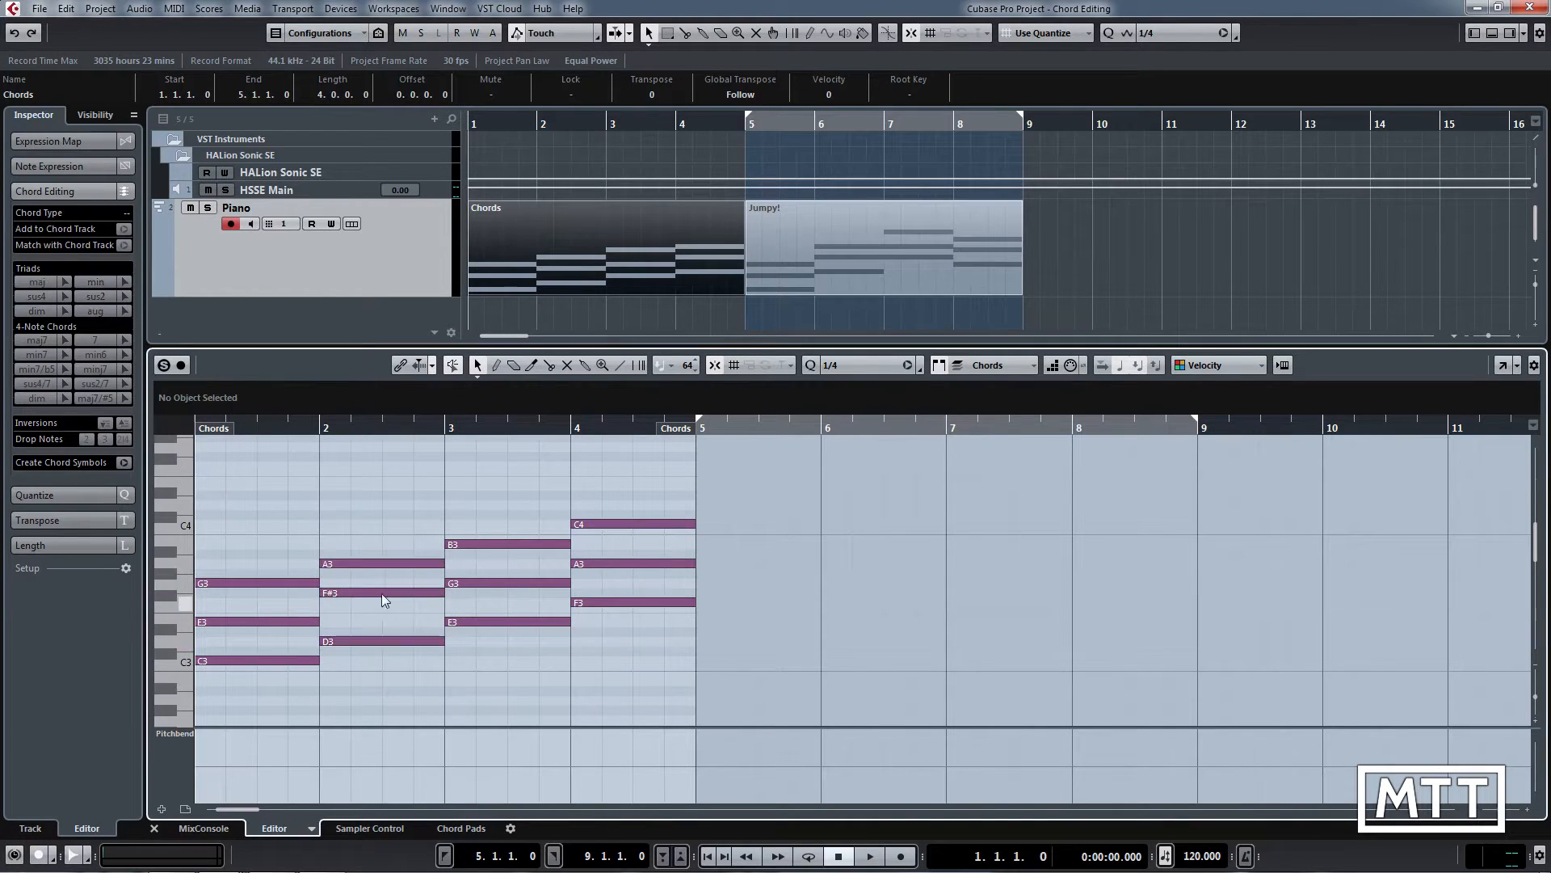
Step: Lower the bar 2 chord's middle note to E3, check the chord type, and return the note to F3
left_click(381, 593)
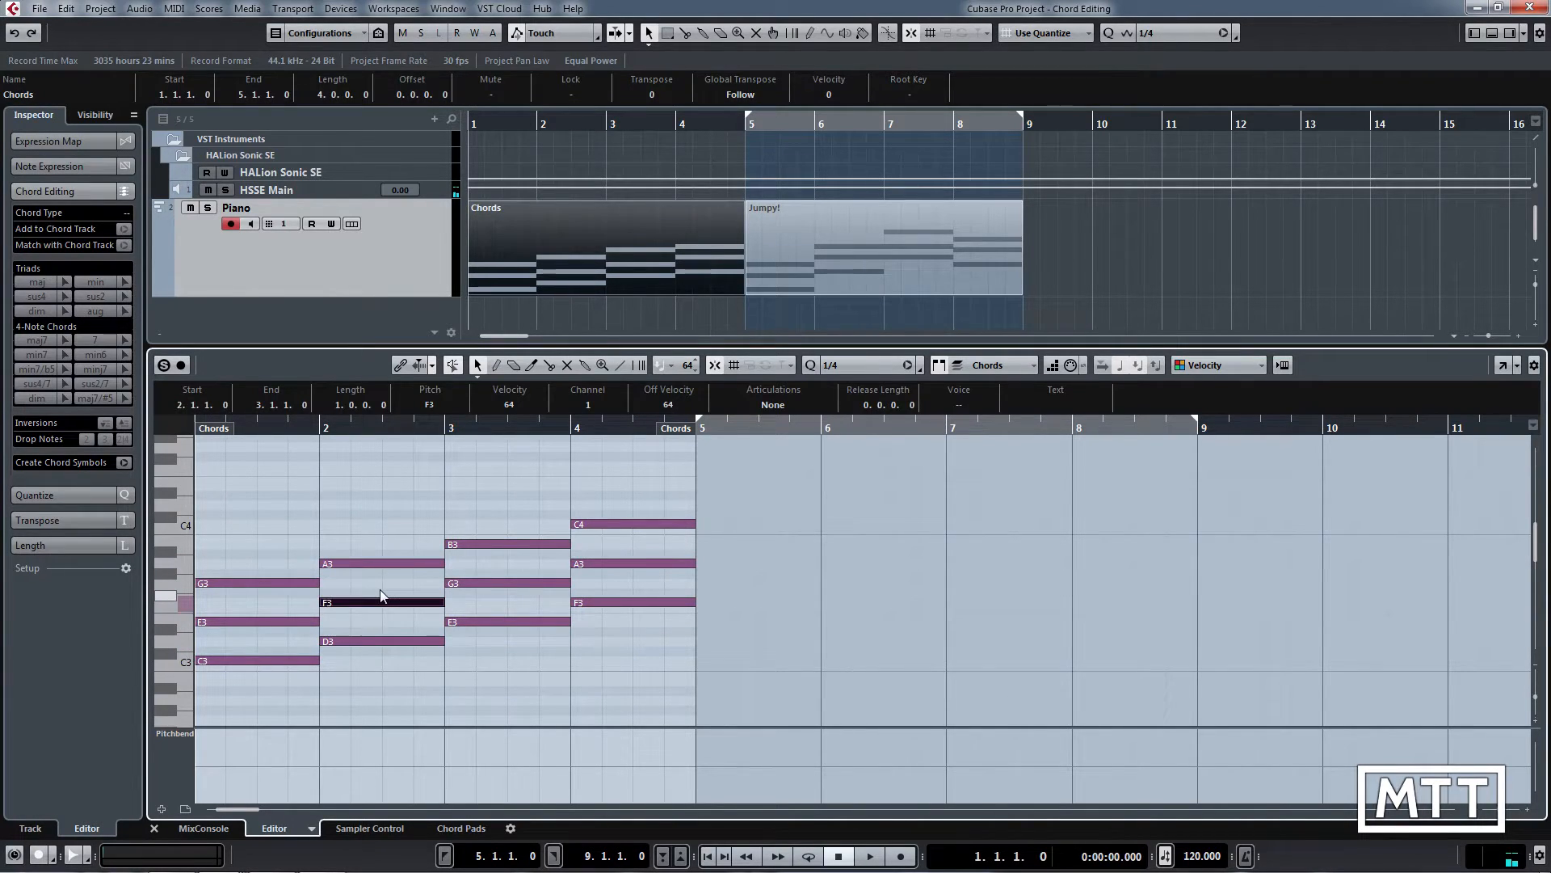
key("Down")
key("Down")
left_click_drag(370, 544, 377, 682)
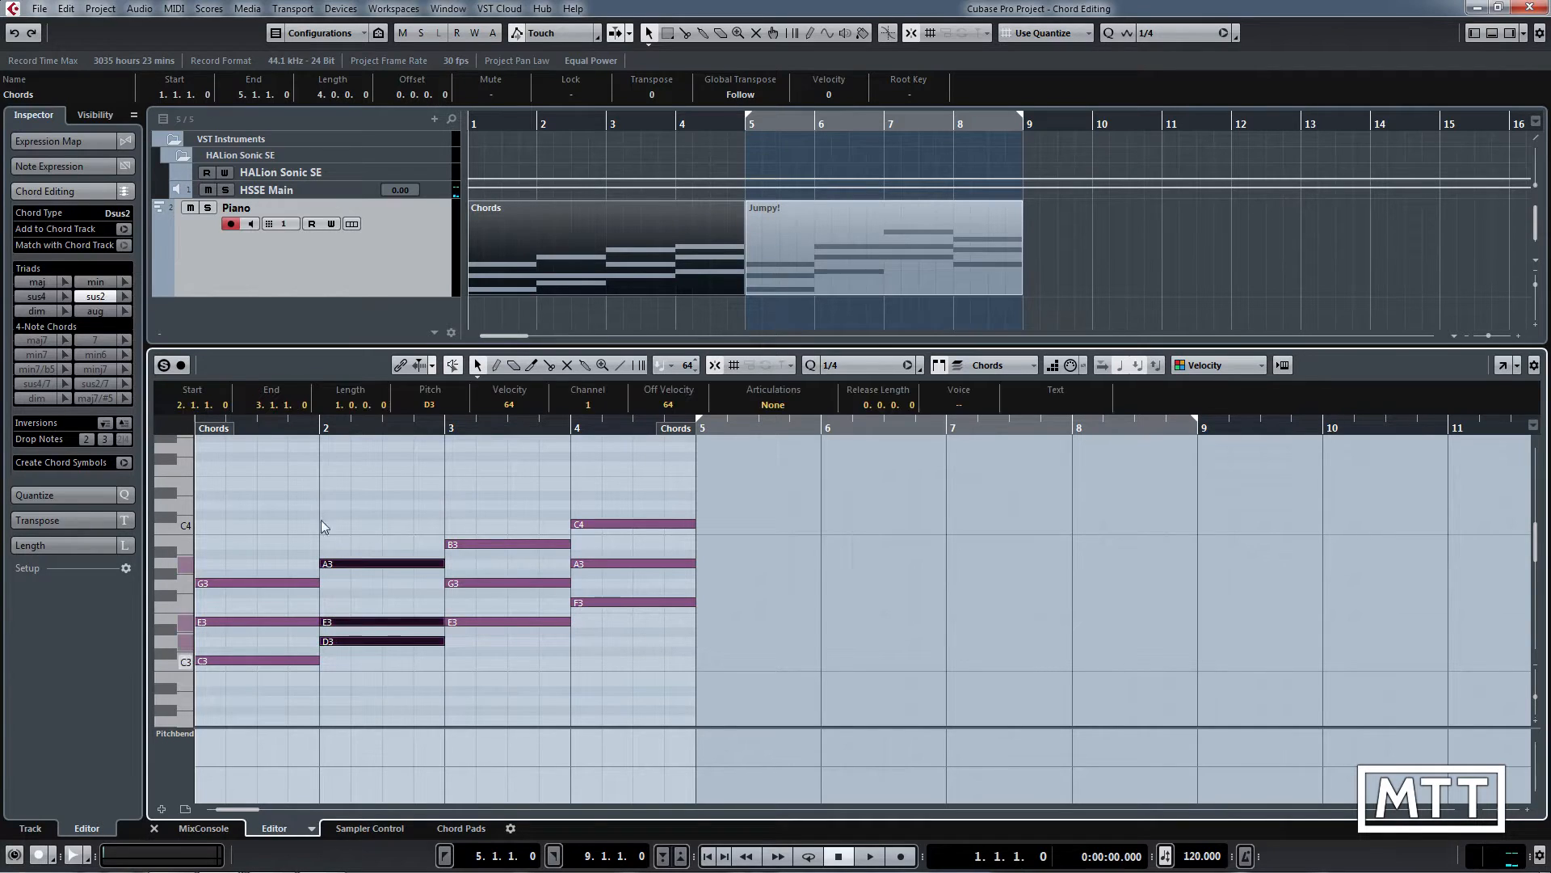
left_click(395, 615)
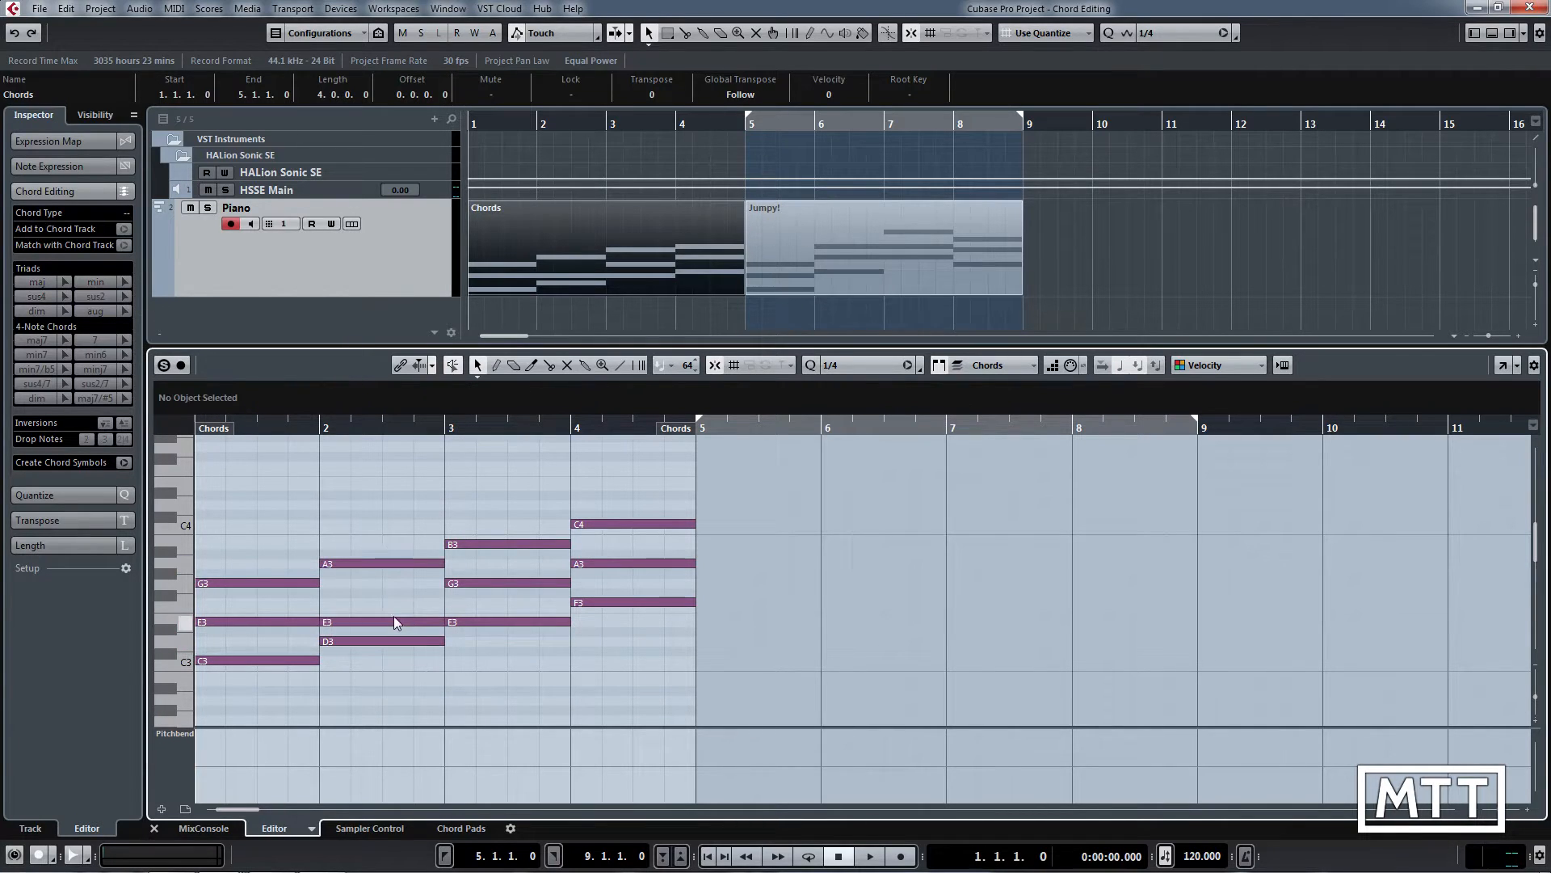
left_click(394, 621)
key("Up")
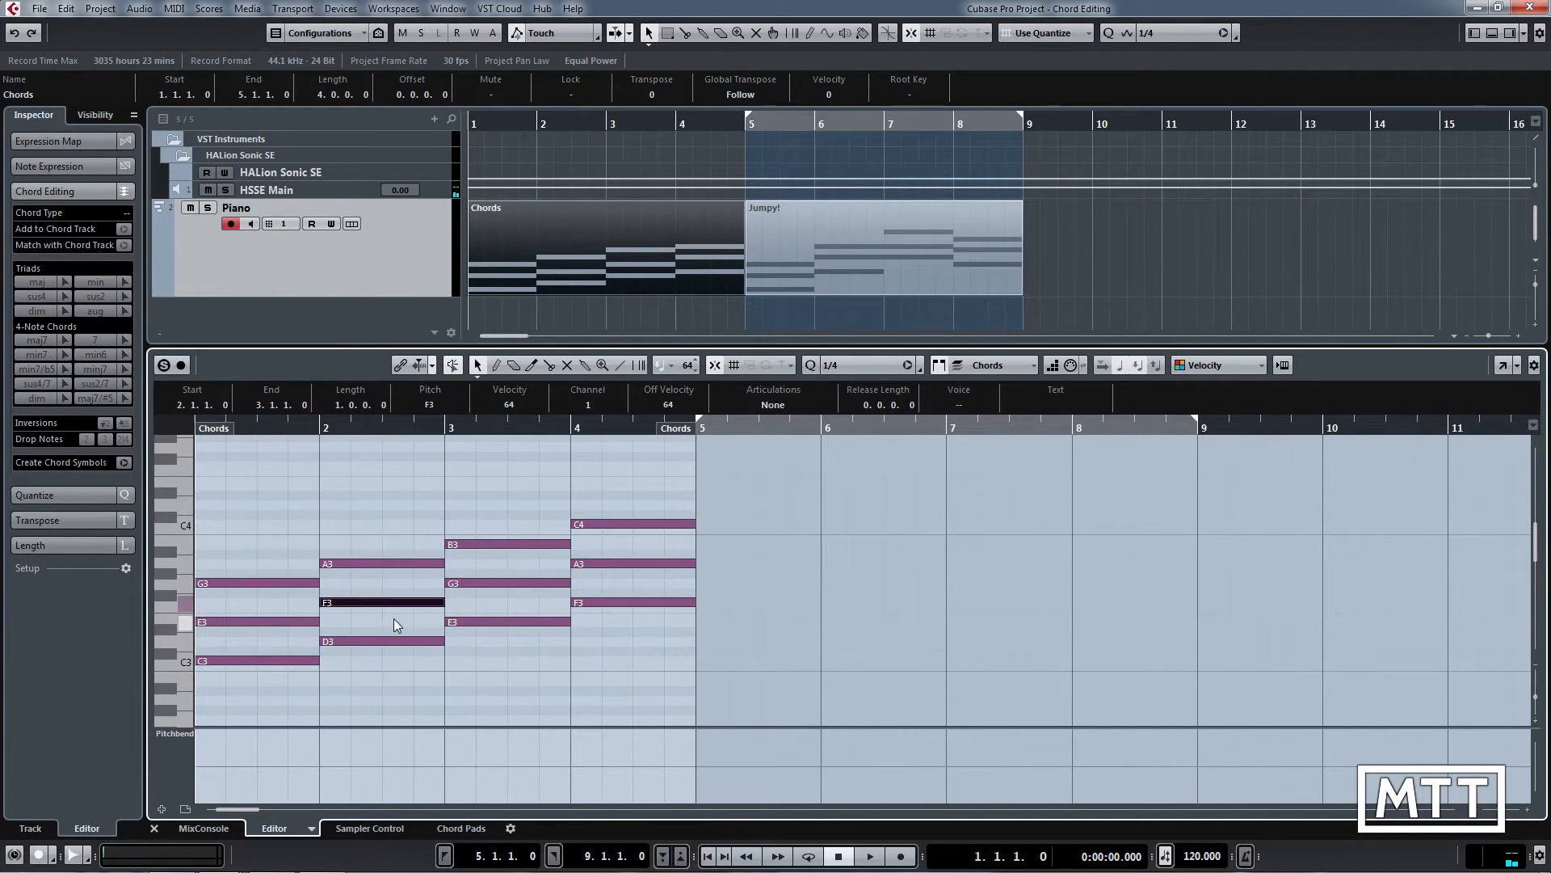
Step: Delete the triad in bar 2 and draw a one-bar min7 chord on D3 in its place
left_click_drag(349, 665, 399, 545)
key("Delete")
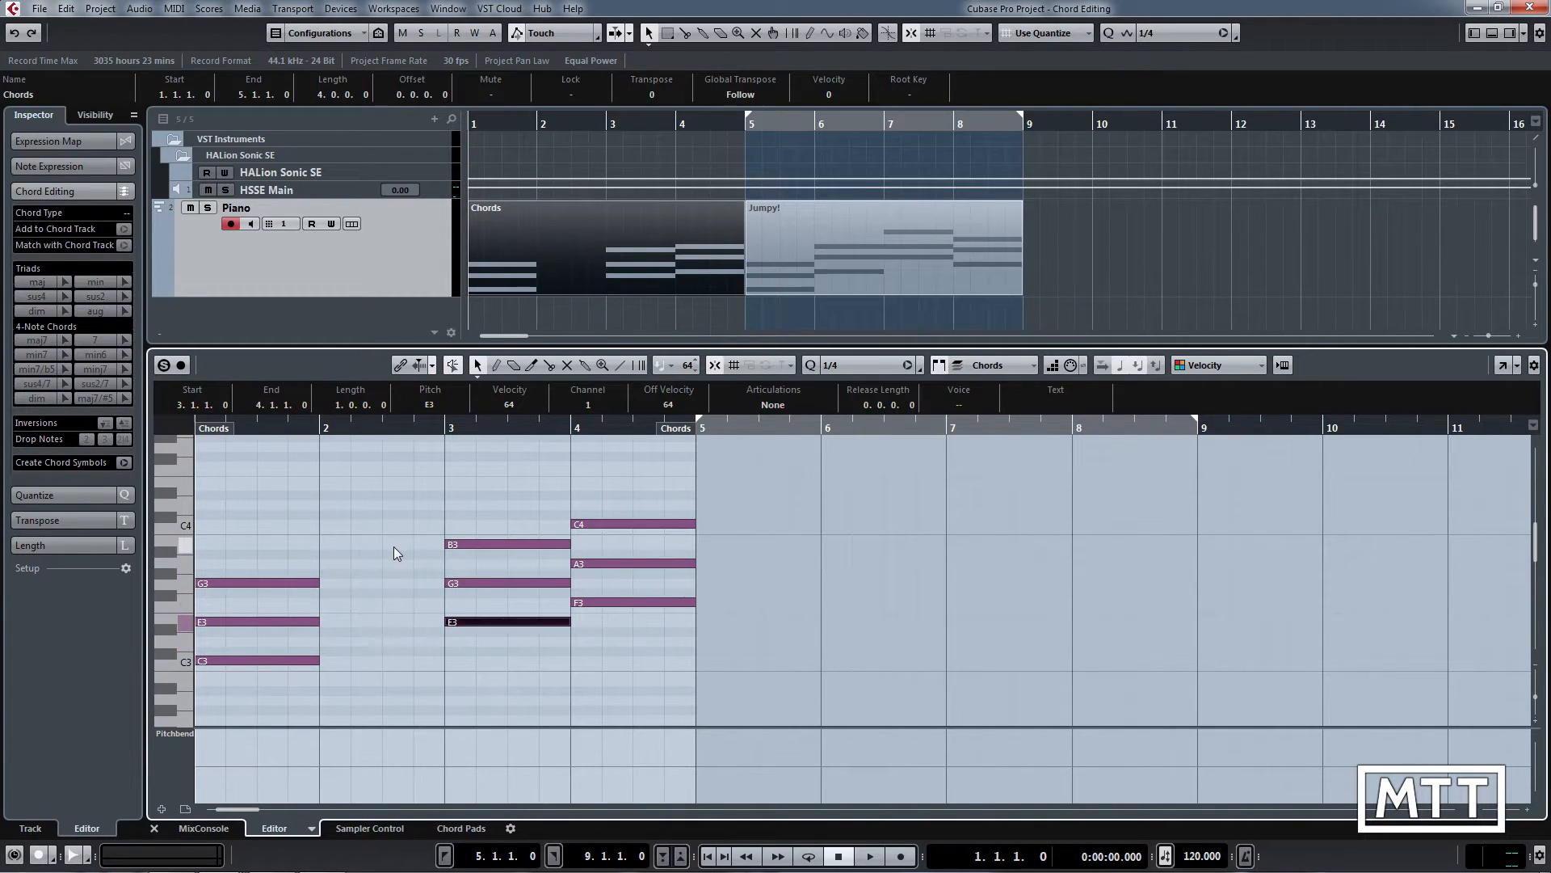
left_click(64, 355)
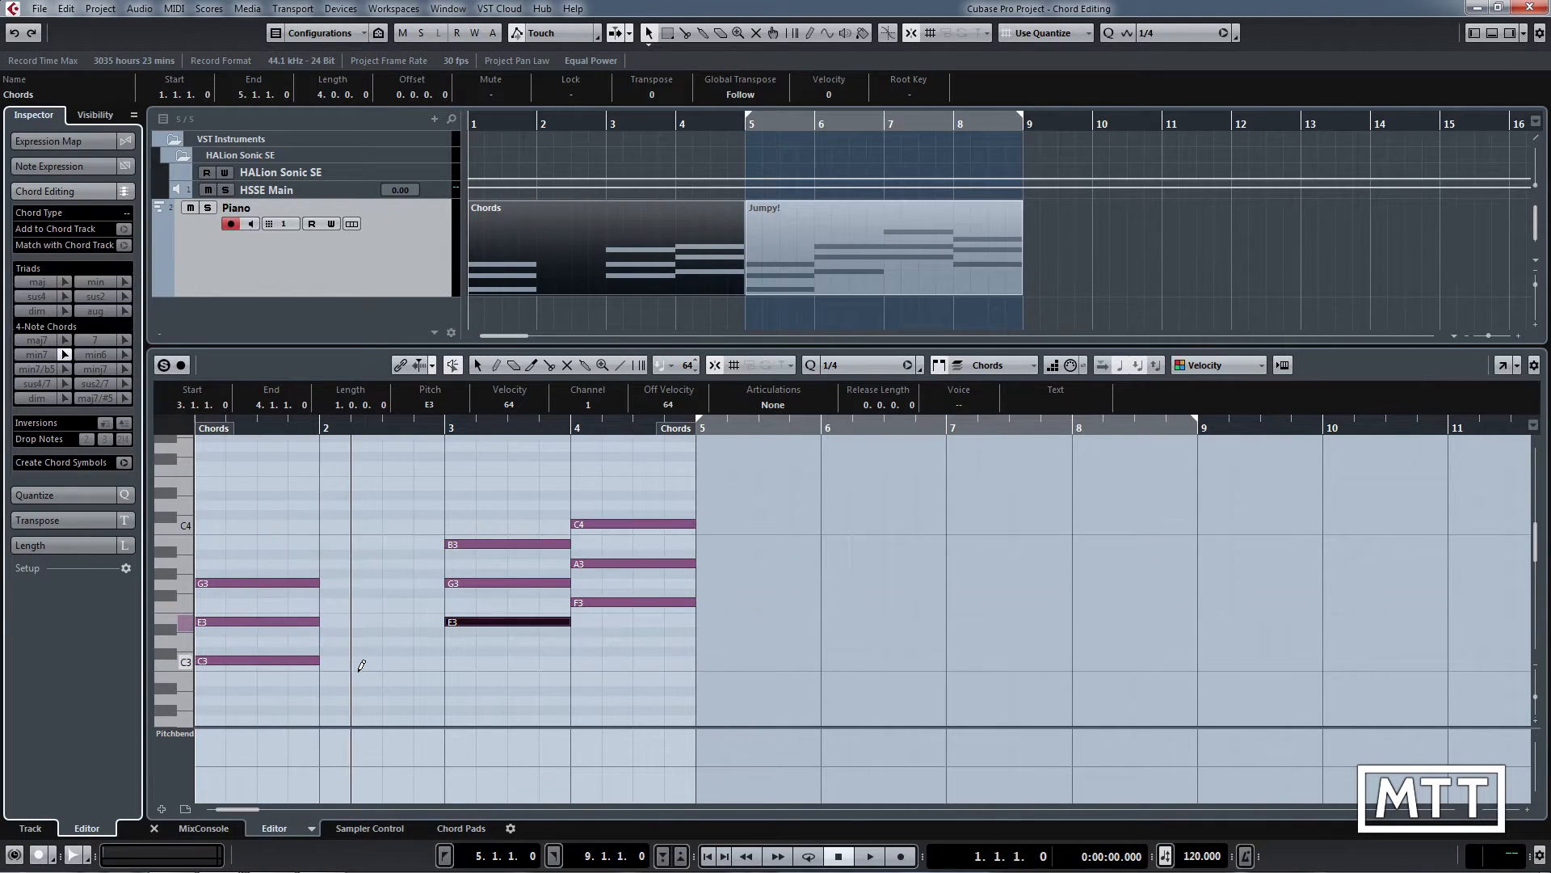
left_click_drag(336, 642, 444, 633)
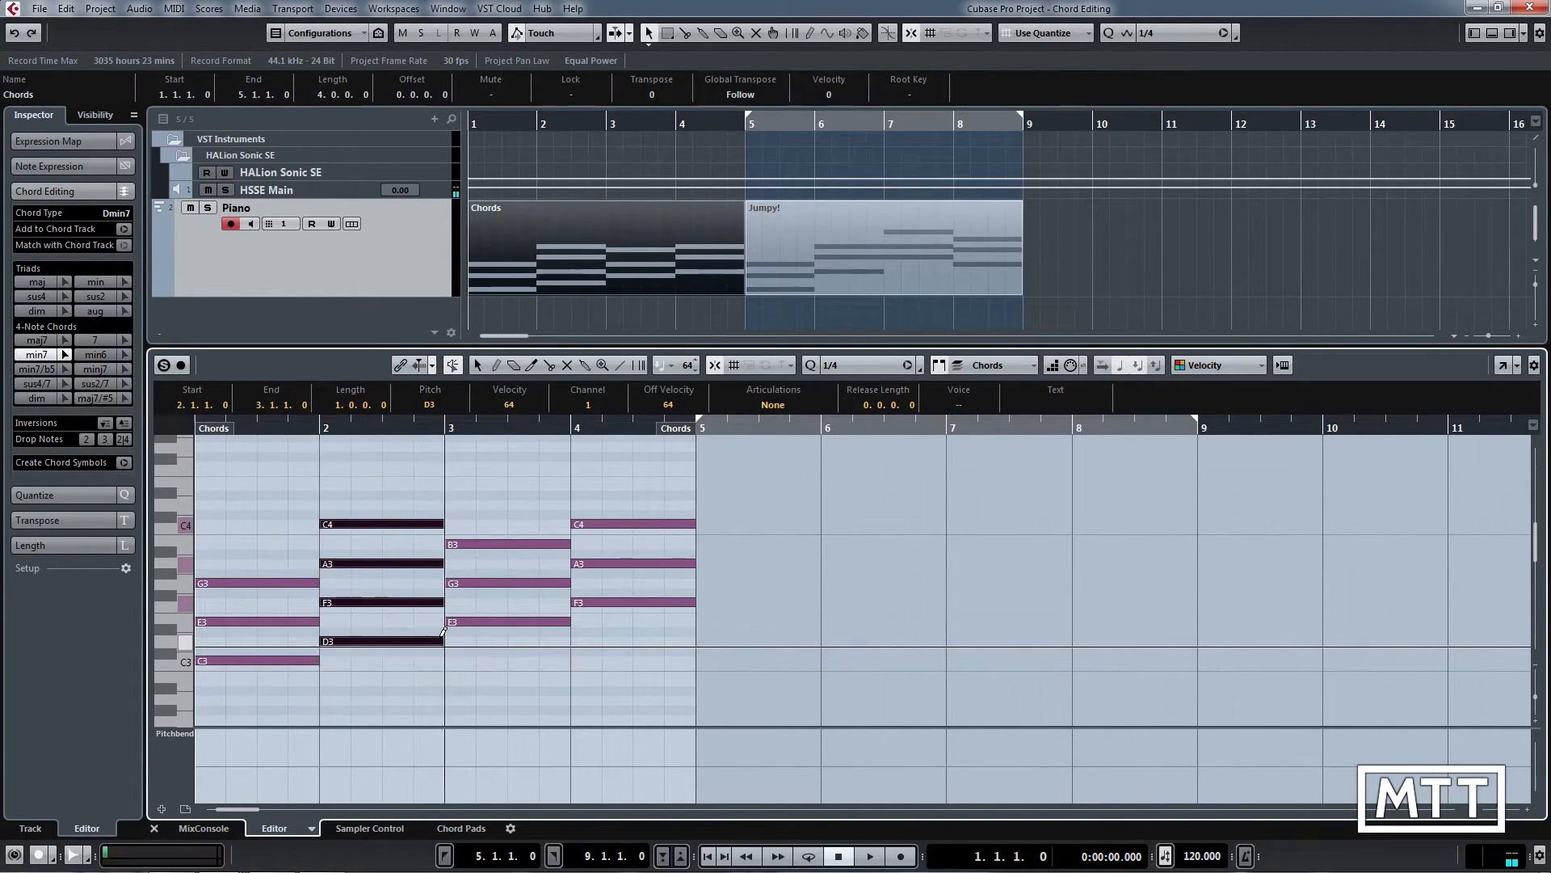
key("1")
left_click(366, 491)
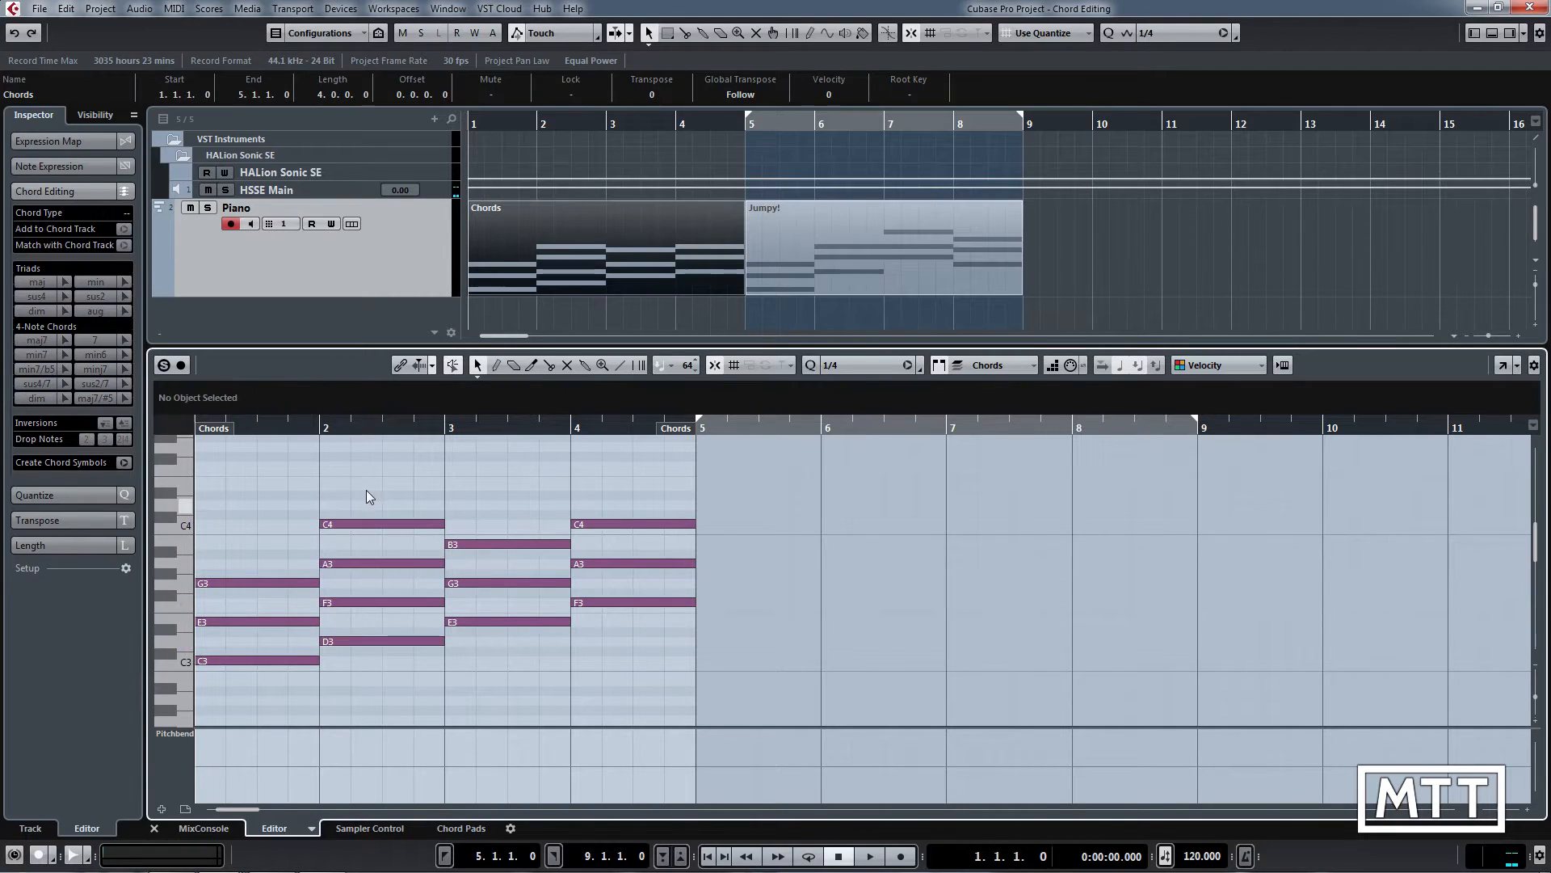
Step: Try the maj7, min7 and maj7/#5 chord types on the four-note chord in bar 2 and settle on maj7
left_click(369, 641)
left_click(37, 340)
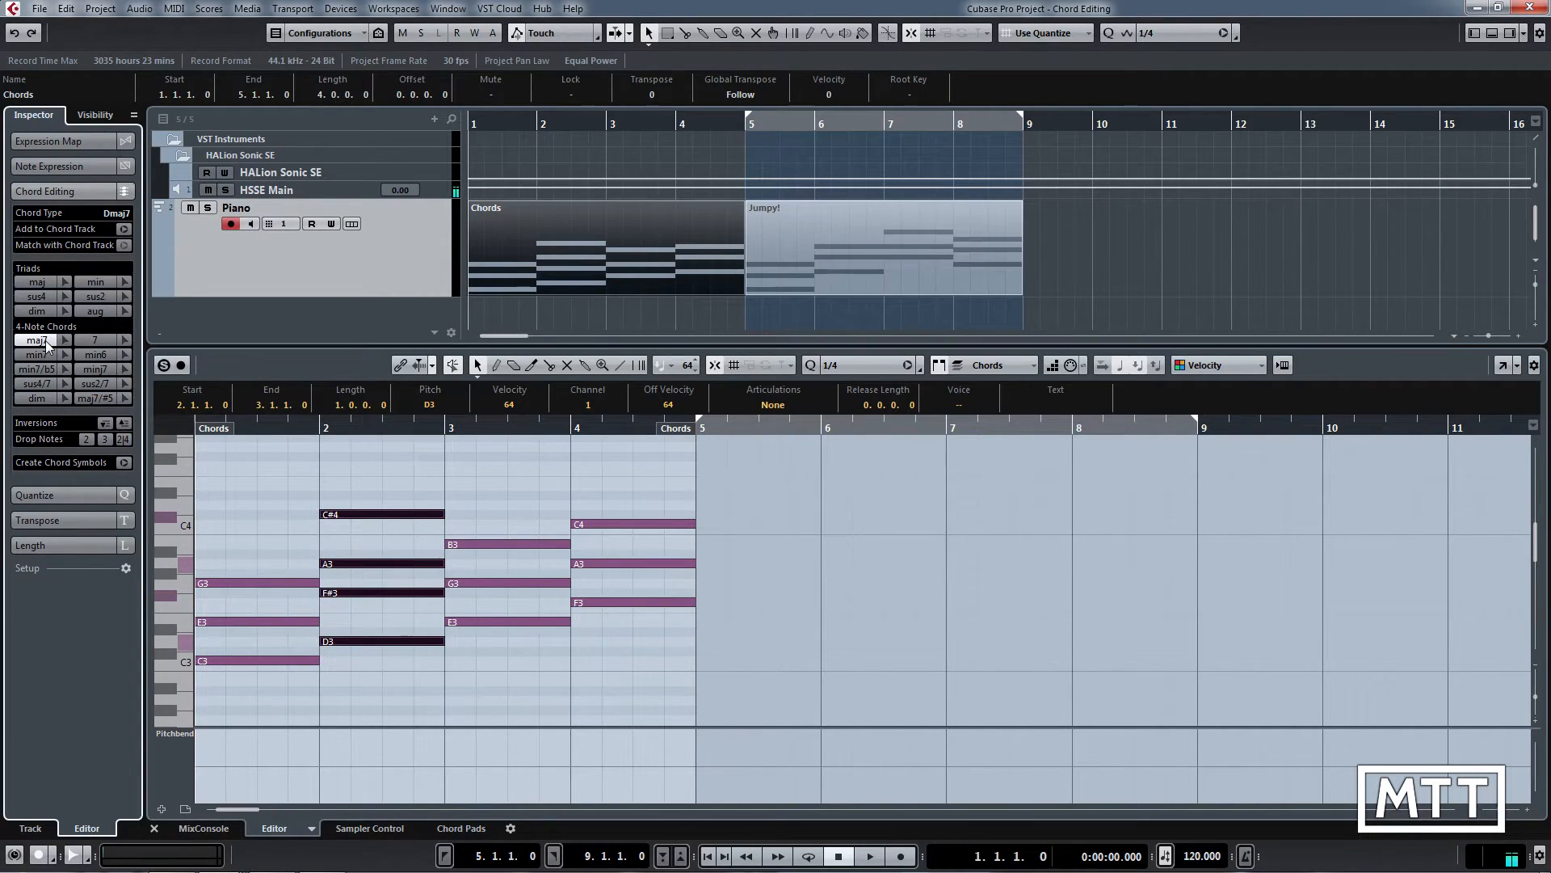
left_click(37, 354)
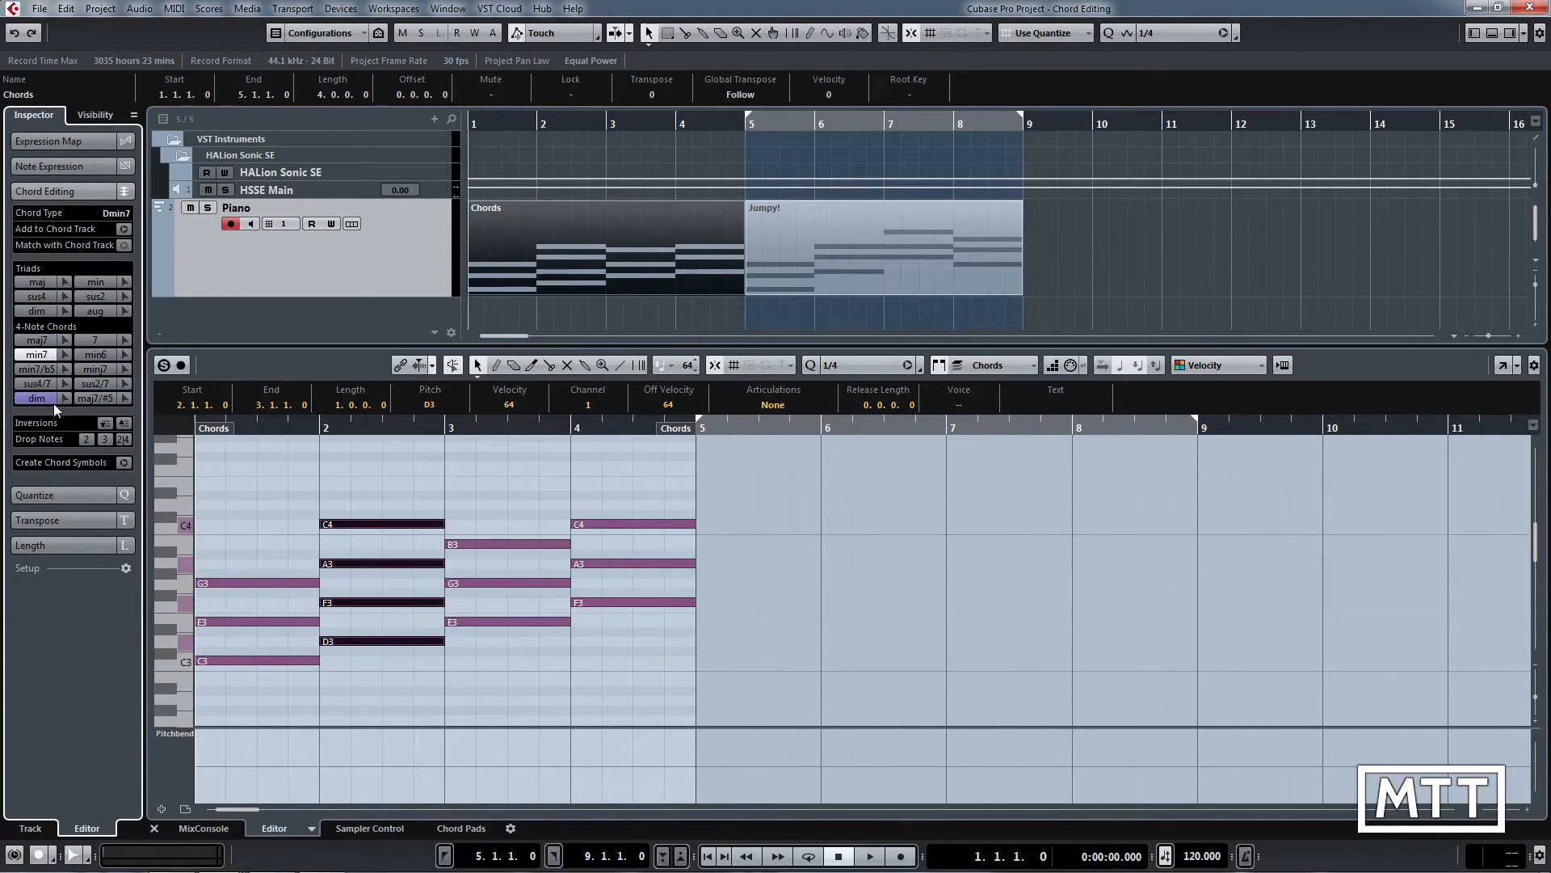
left_click(95, 397)
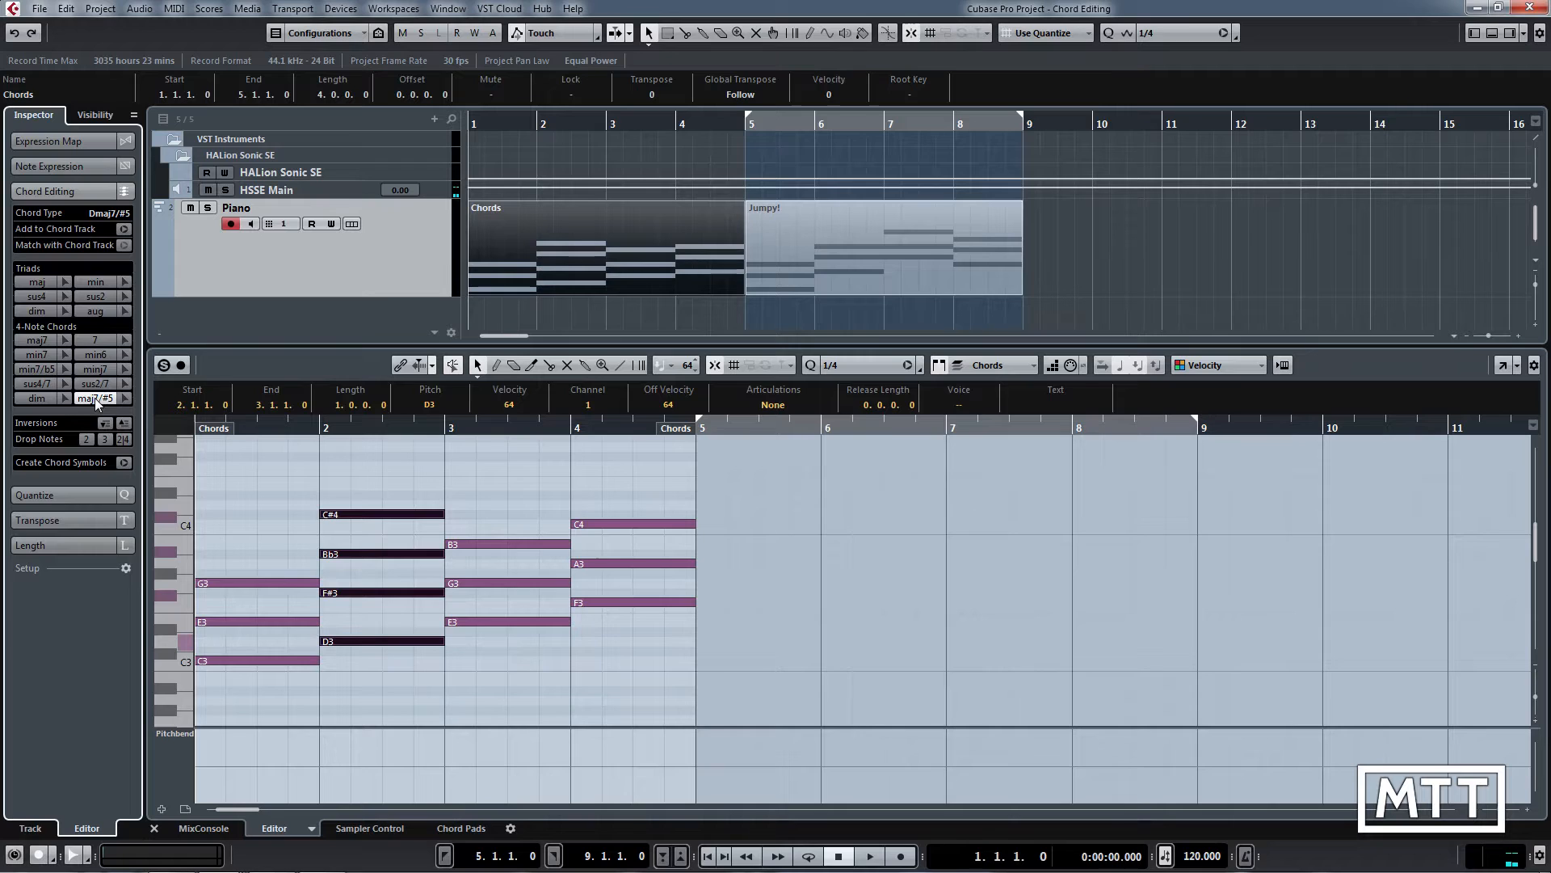
left_click(46, 341)
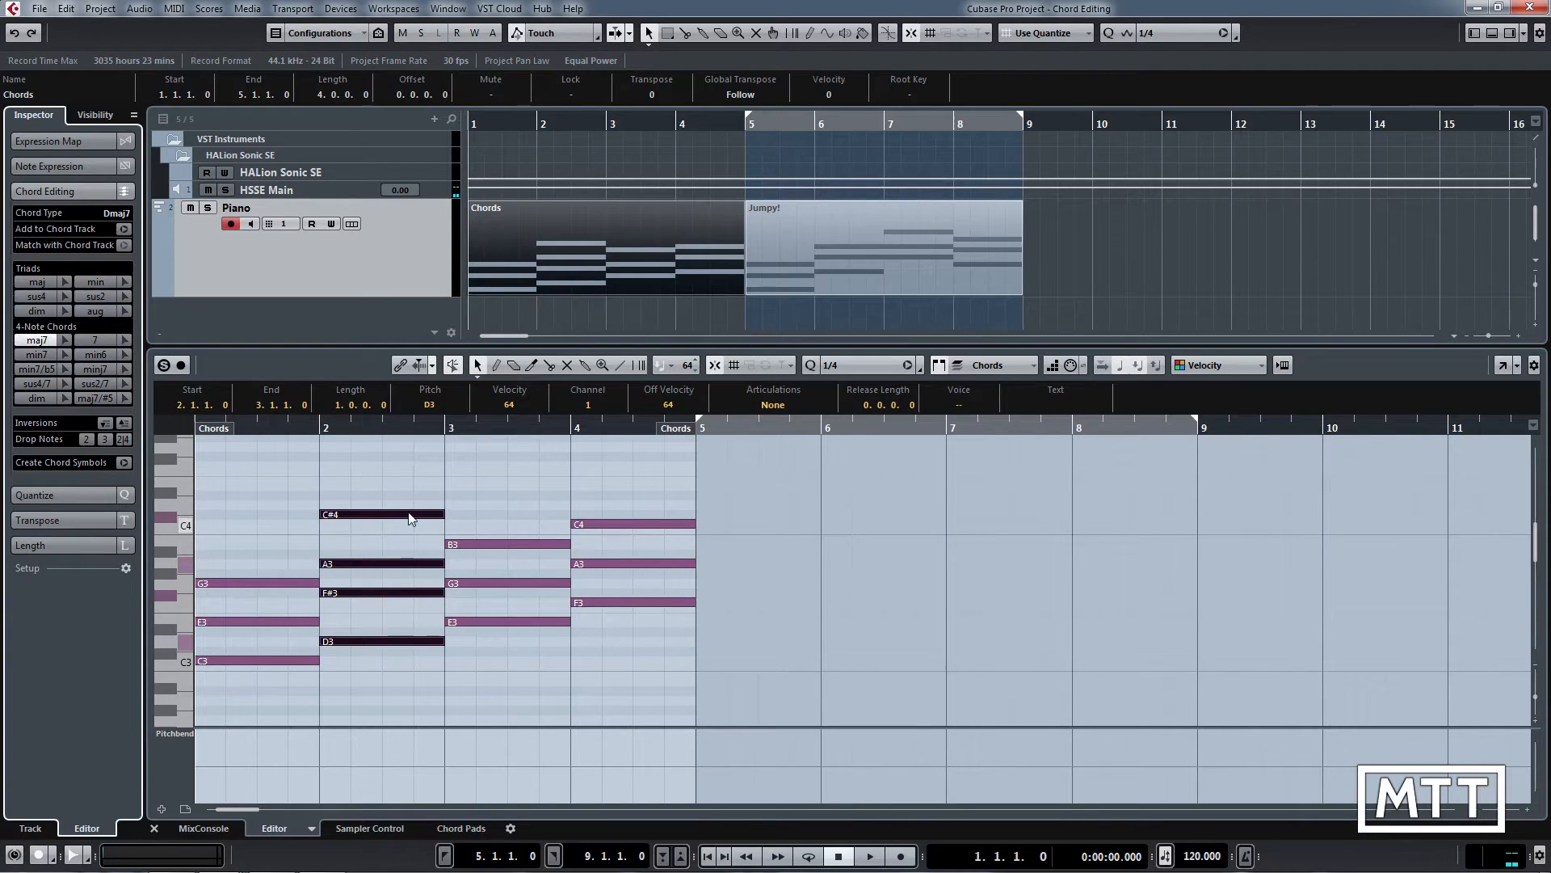
Step: Compare the chord types of bars 2 and 3, and convert the E minor triad in bar 3 to sus4
left_click_drag(482, 508, 531, 652)
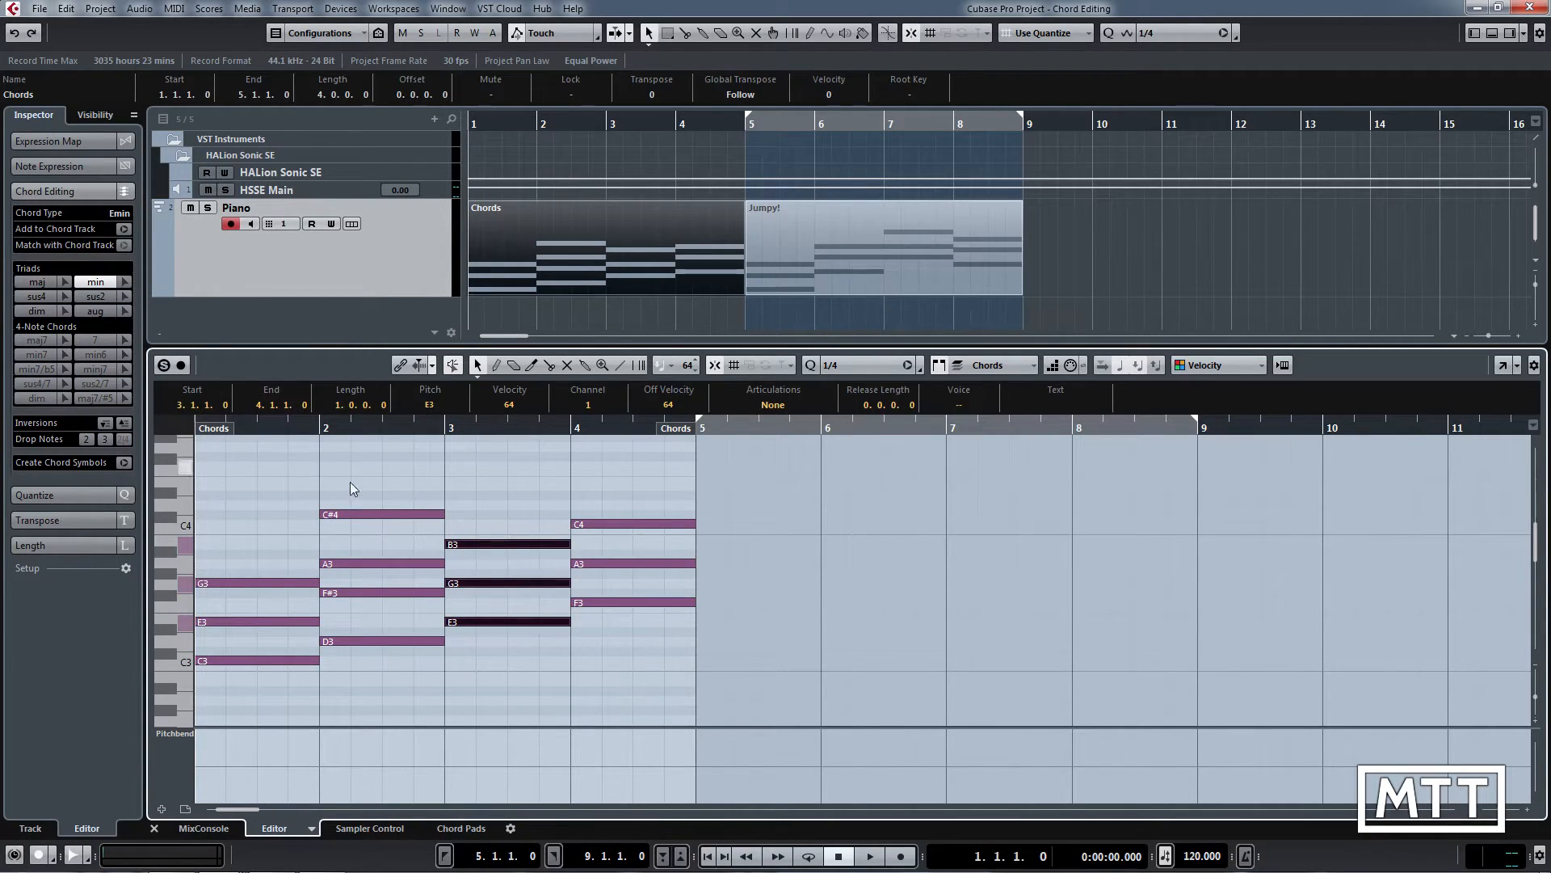
left_click_drag(369, 492, 396, 646)
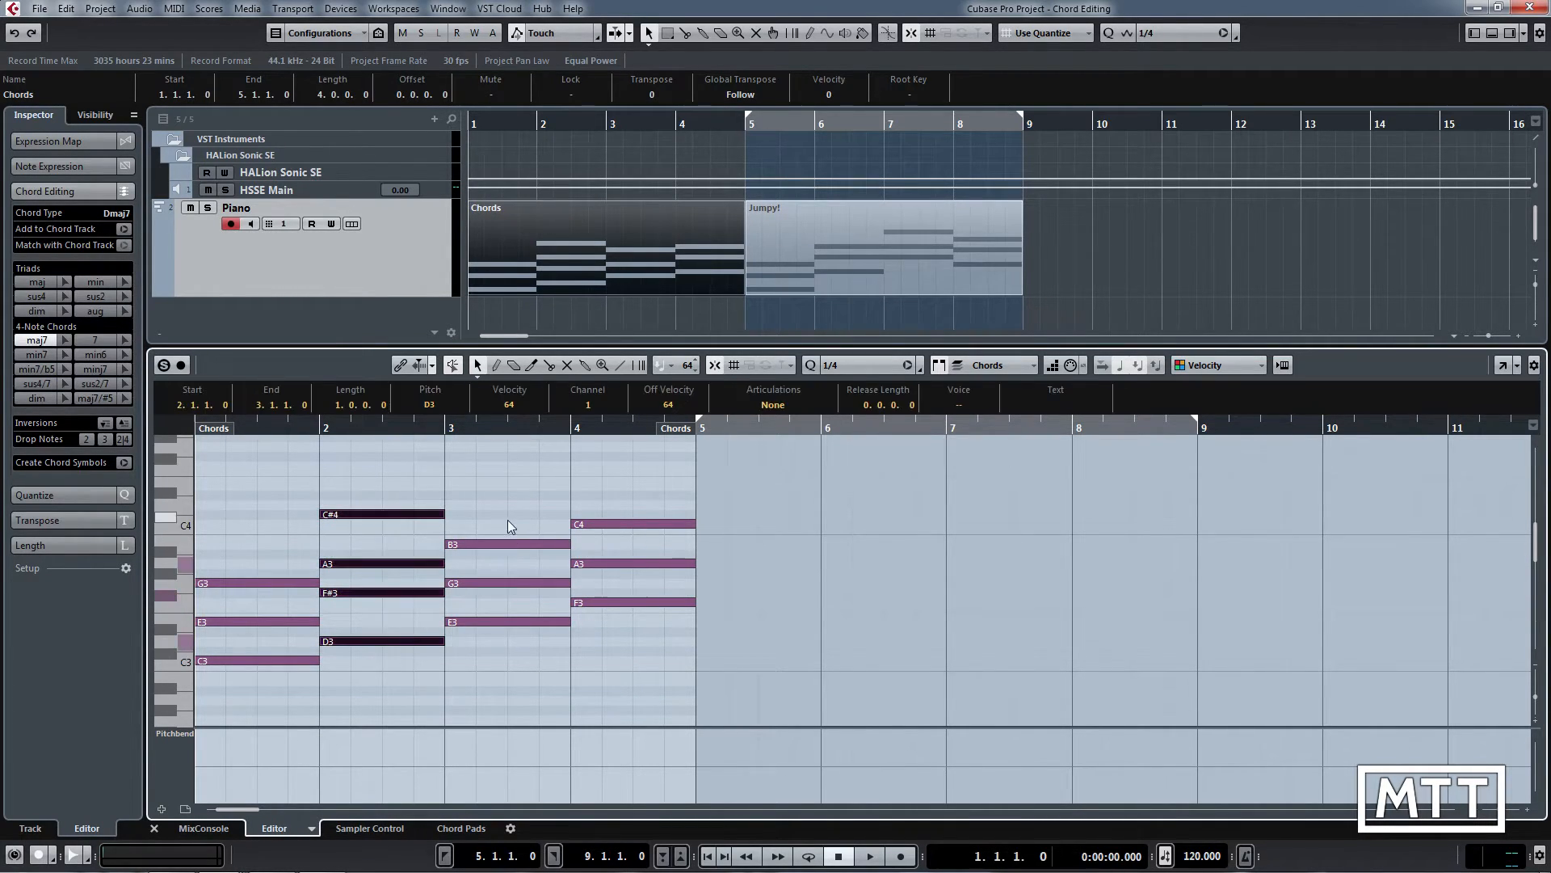
left_click_drag(495, 524, 507, 632)
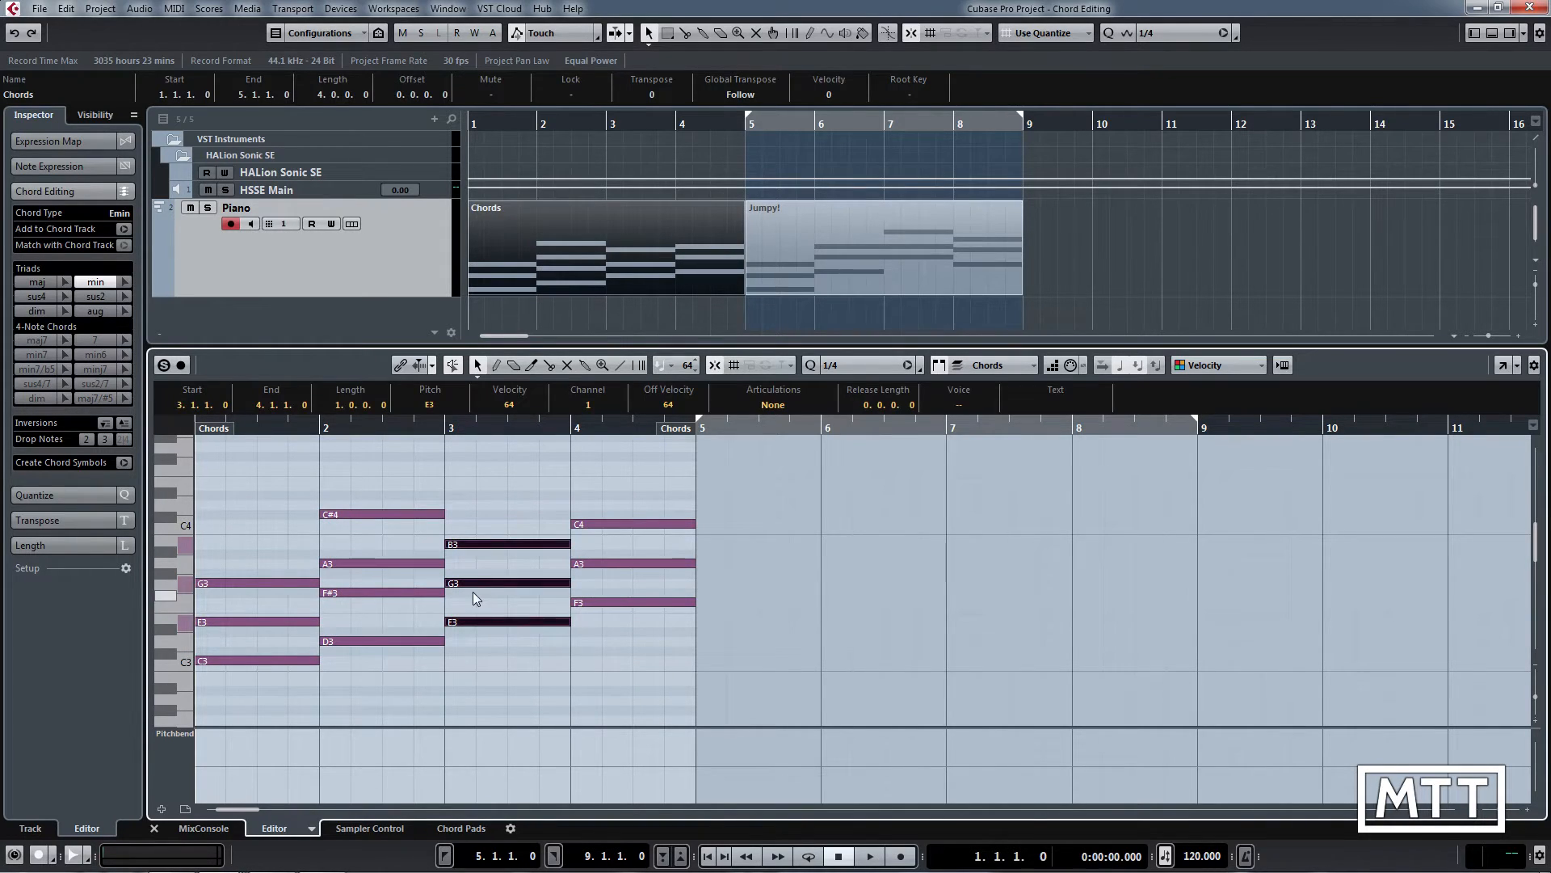
left_click(37, 294)
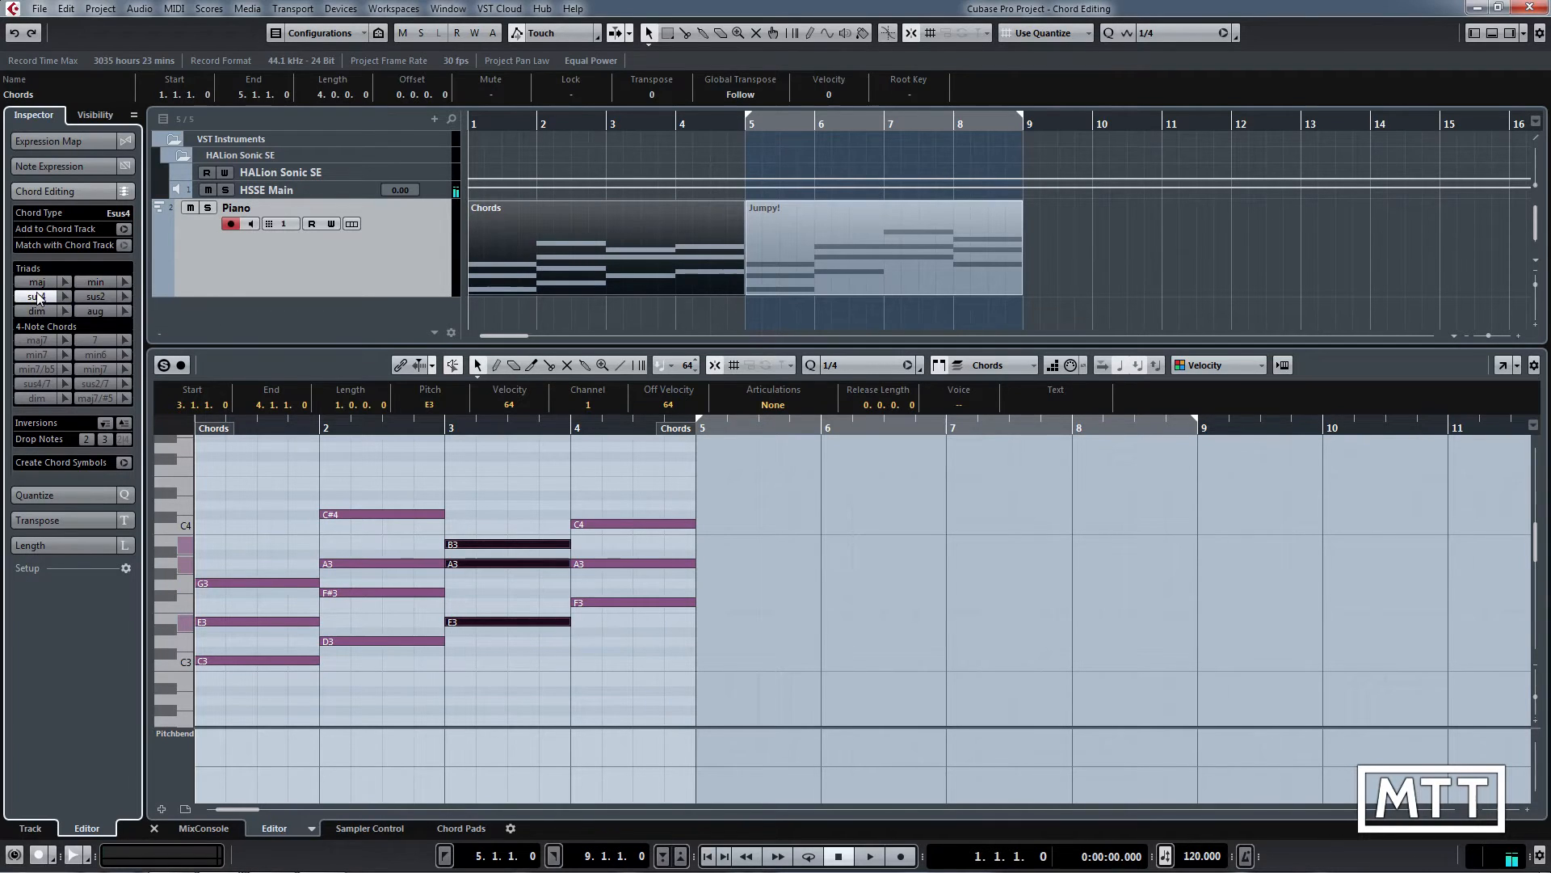
Step: Move the E3 of the bar 3 chord up an octave and select the whole chord to check its type
left_click(512, 510)
left_click_drag(475, 517, 504, 651)
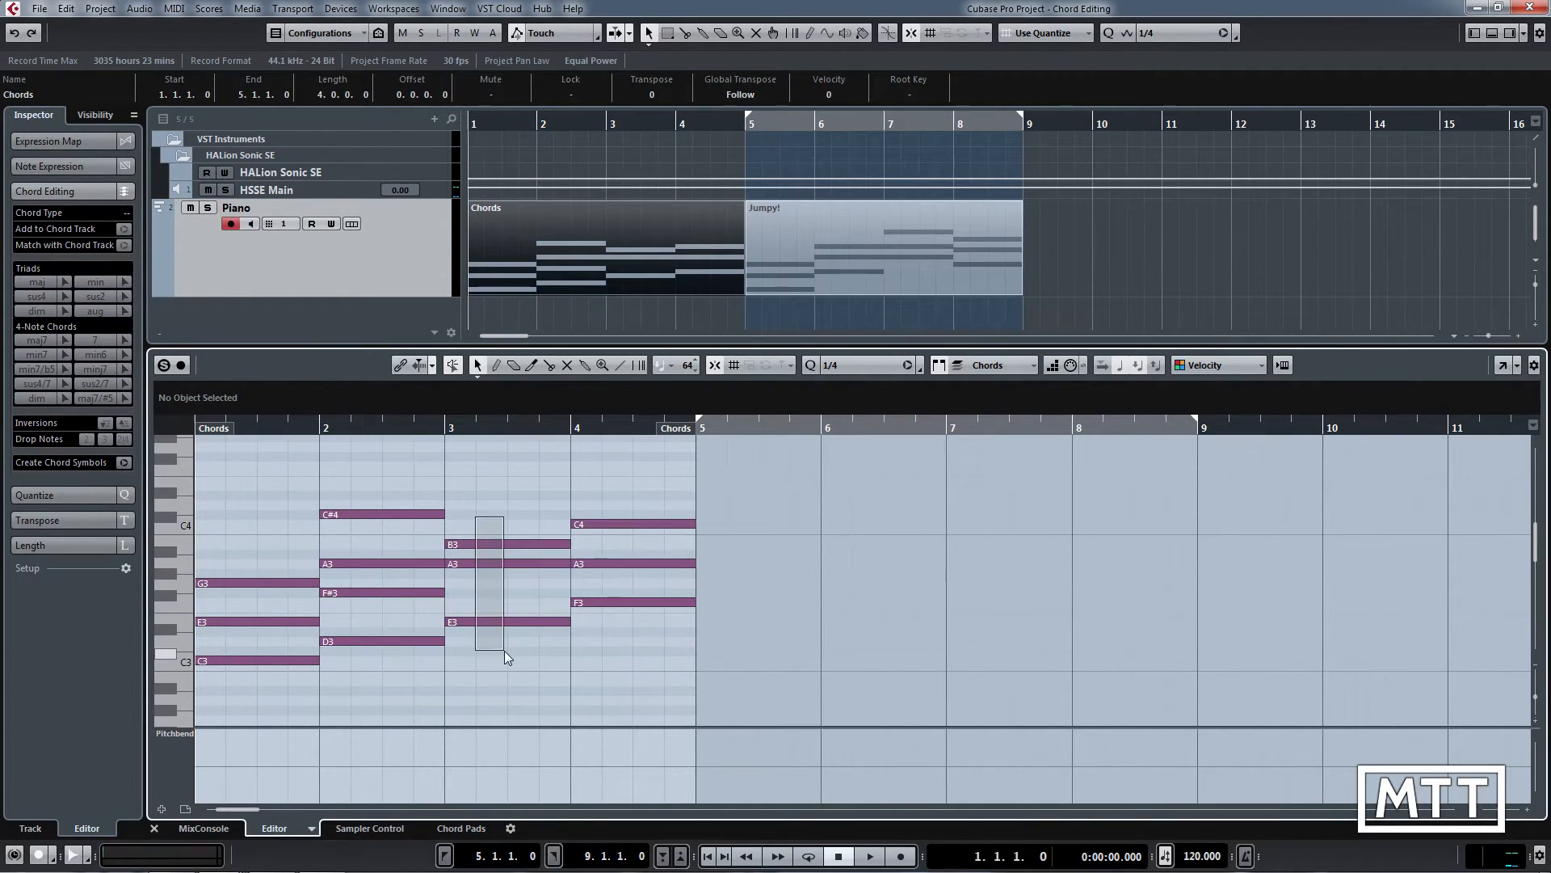
left_click(502, 632)
left_click(501, 622)
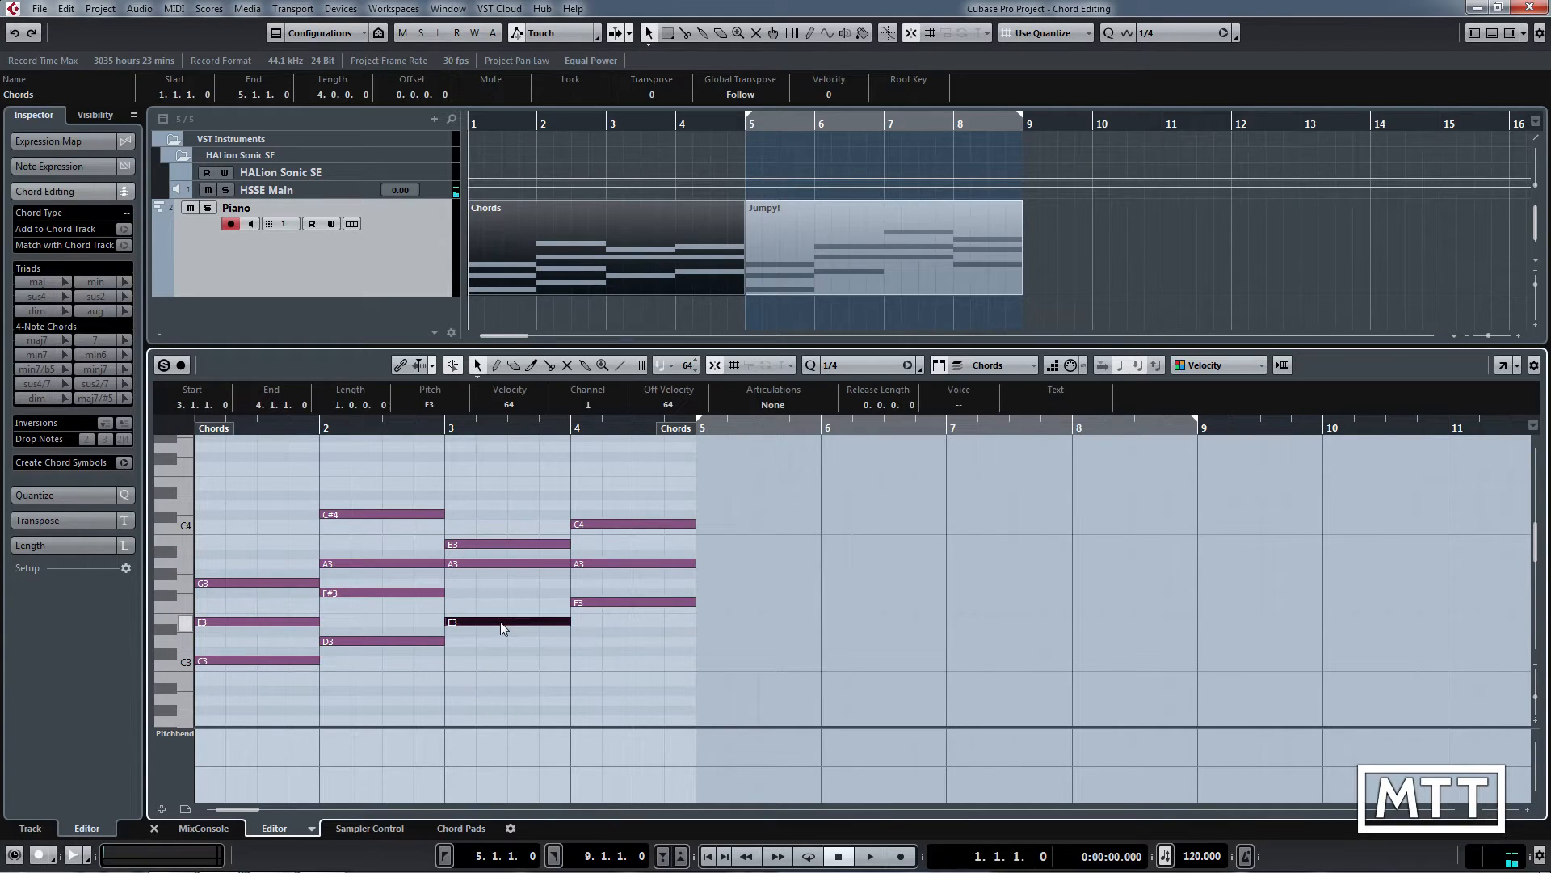
key("shift+Up")
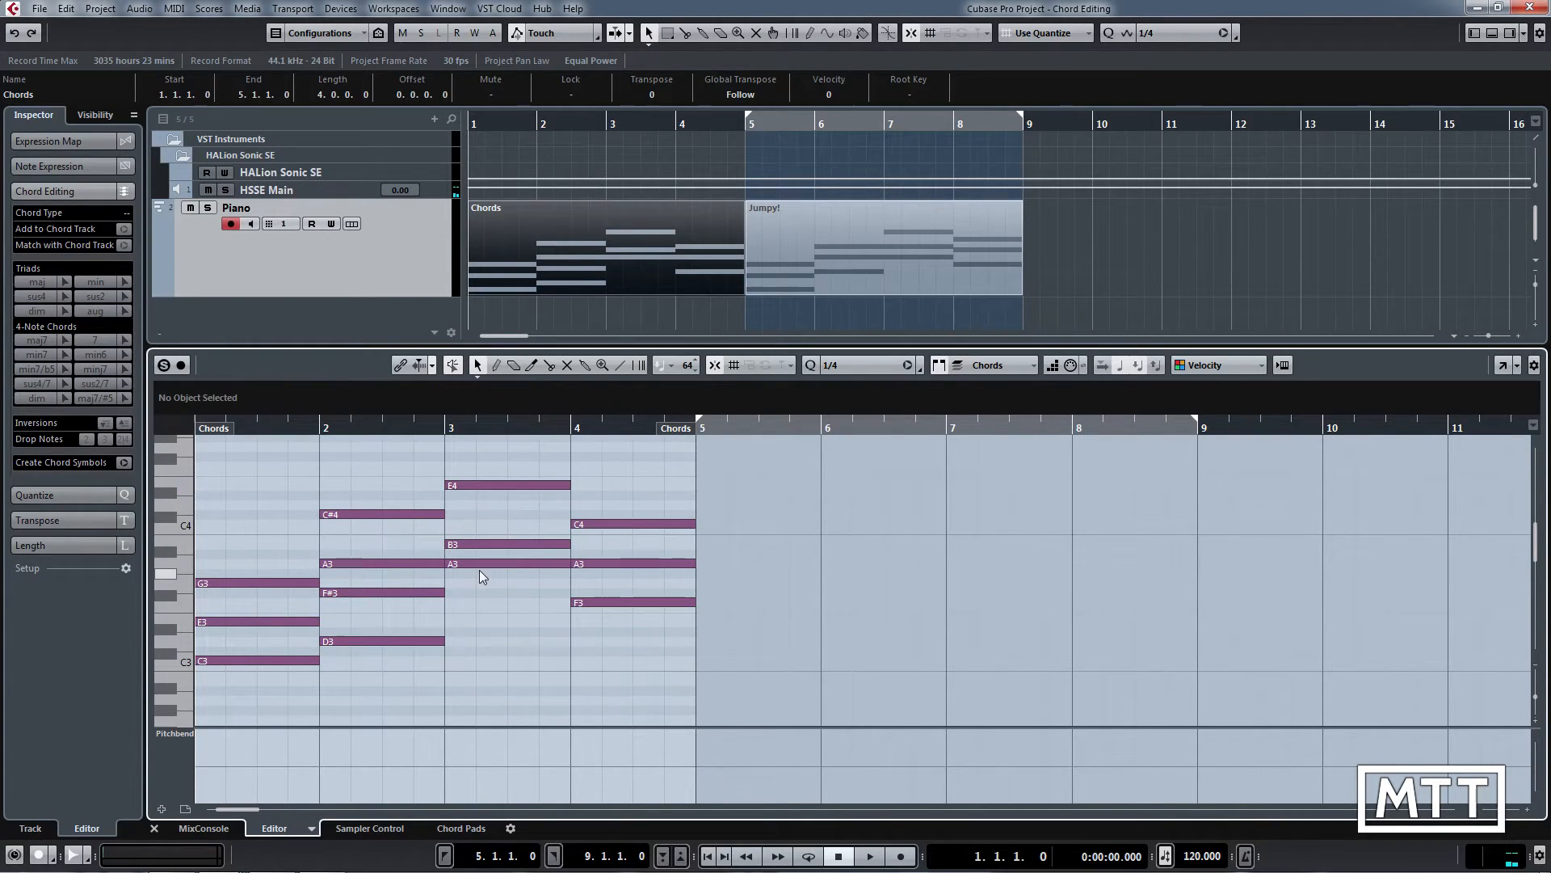
left_click_drag(479, 570, 501, 476)
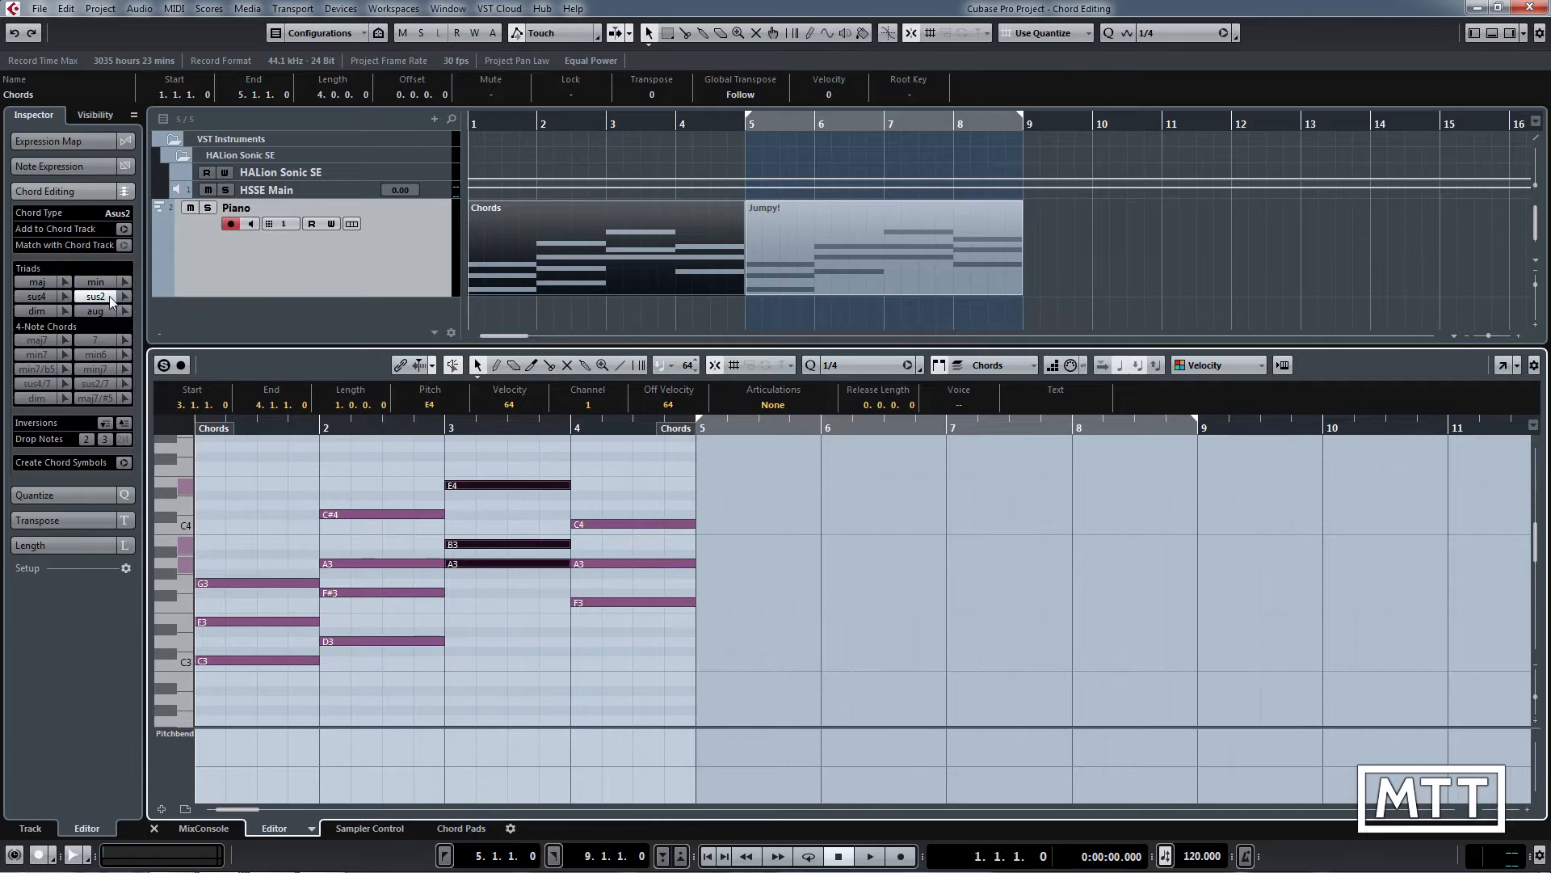
Step: Return the bar 3 chord to E minor by moving its E4 down an octave and lowering its A3 to G3
left_click(476, 551)
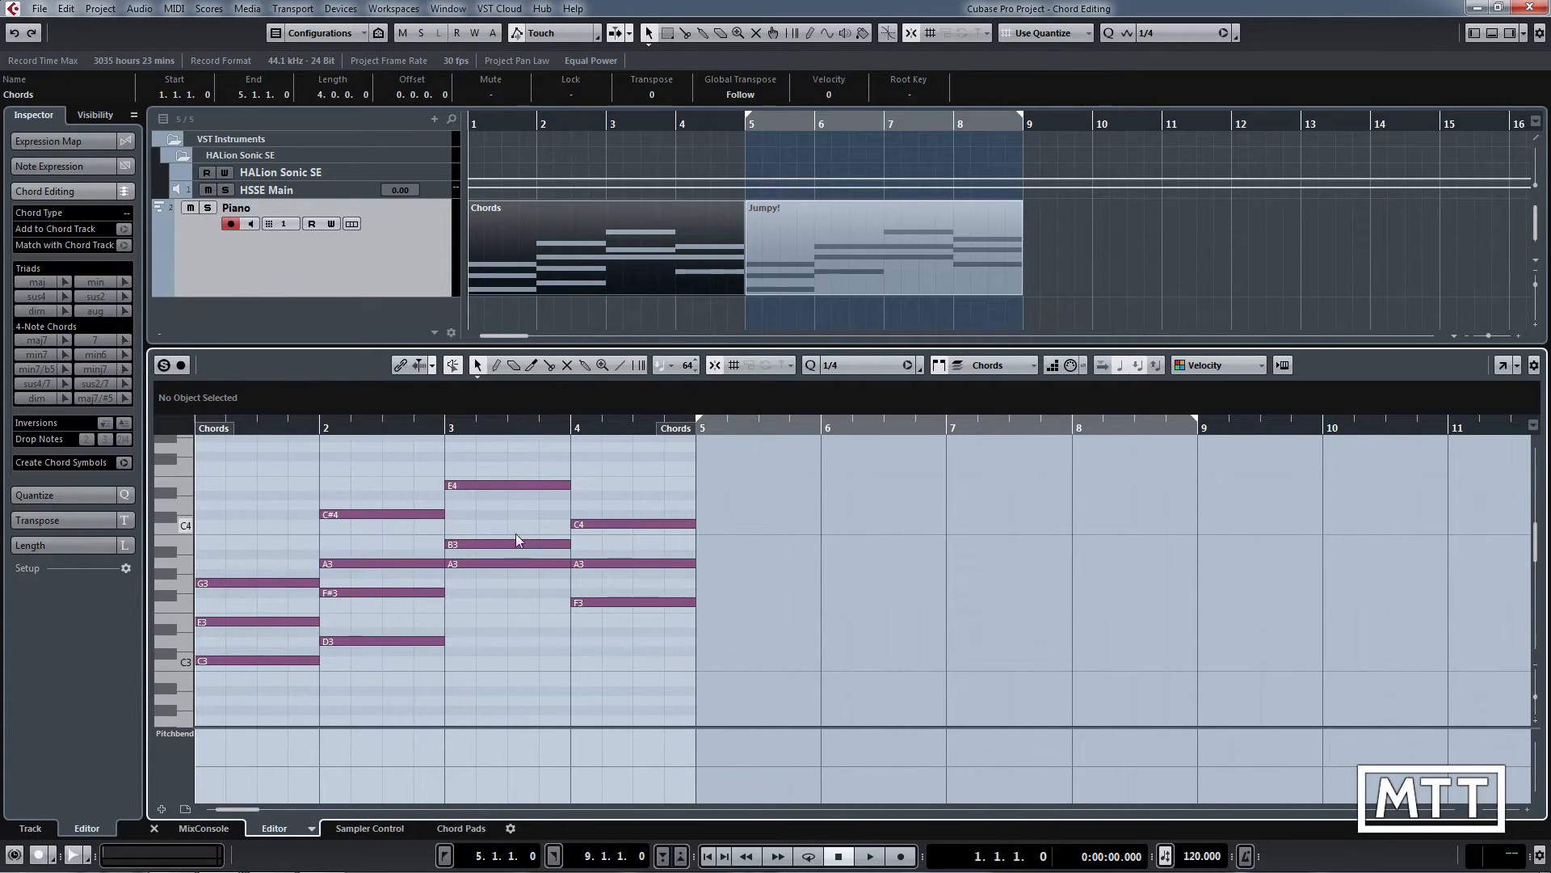
left_click(505, 485)
key("shift+Down")
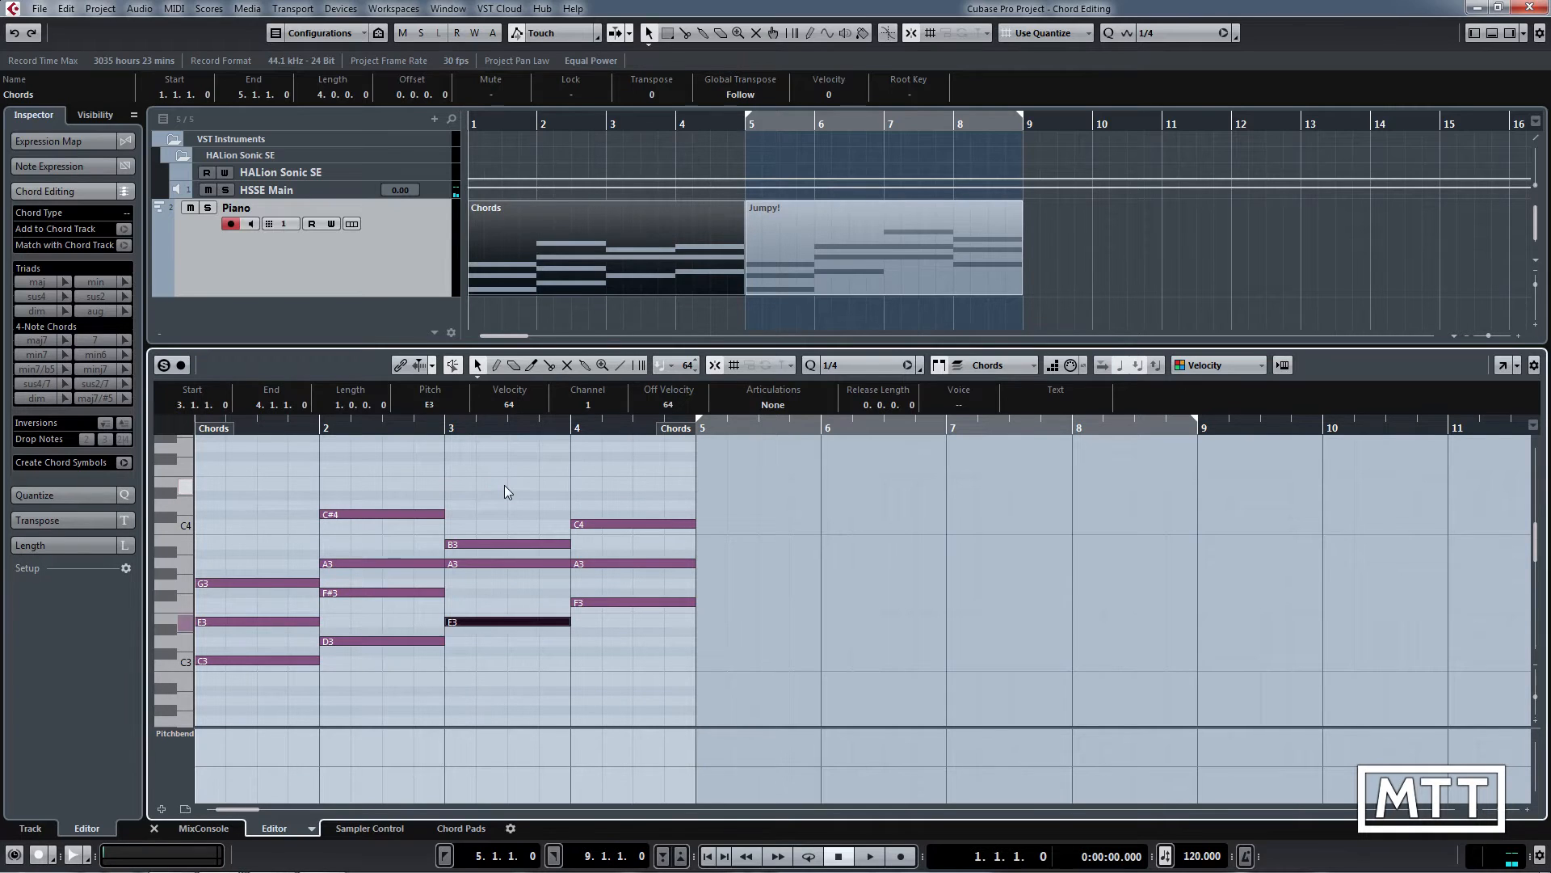
left_click(497, 564)
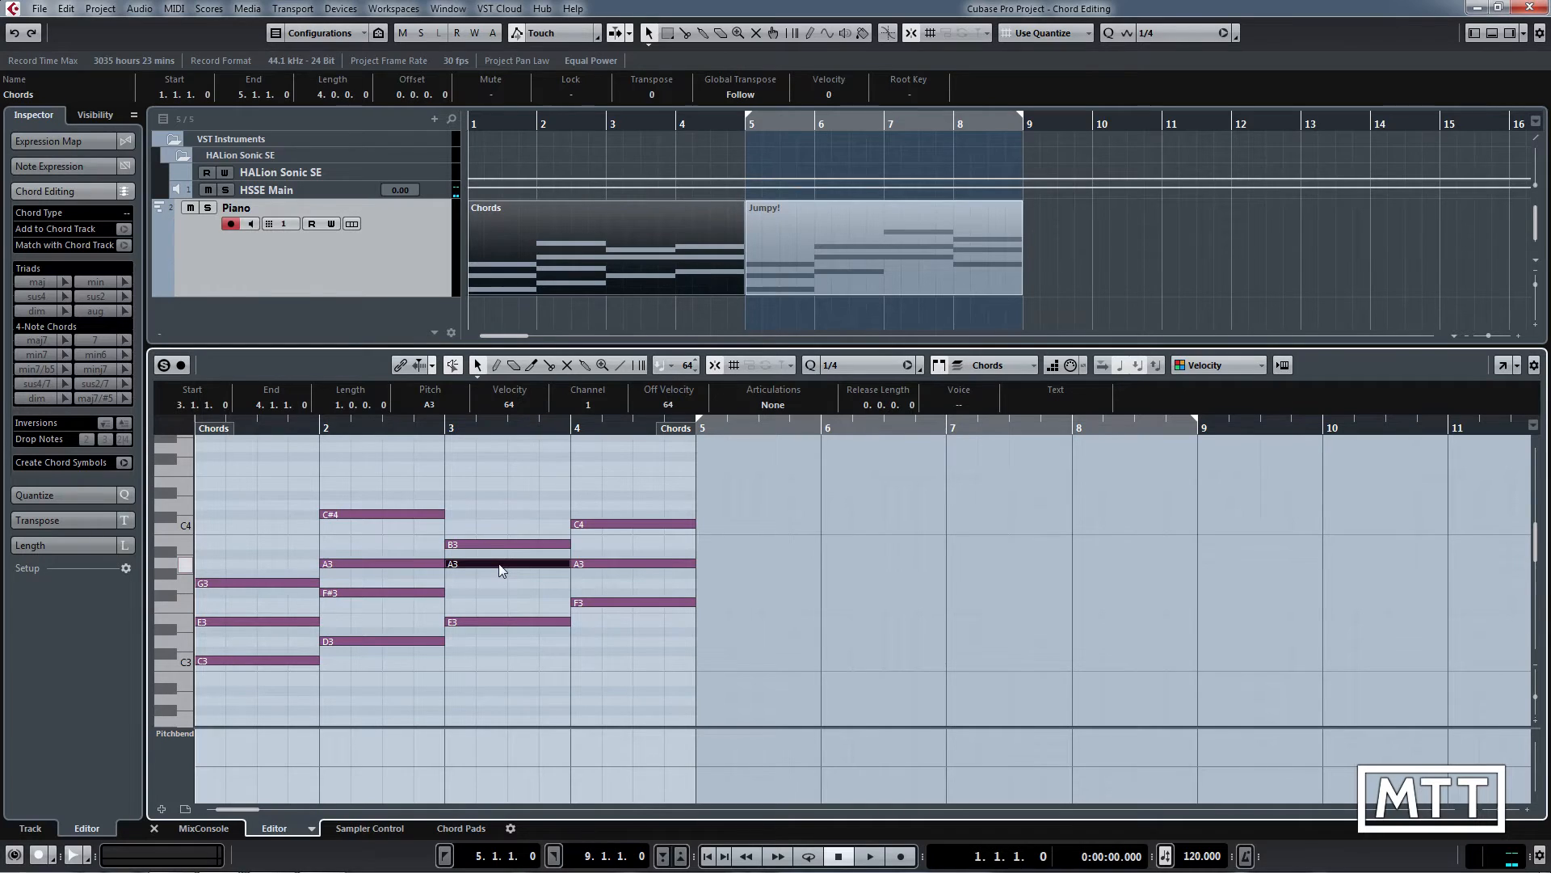
key("Down")
key("Down")
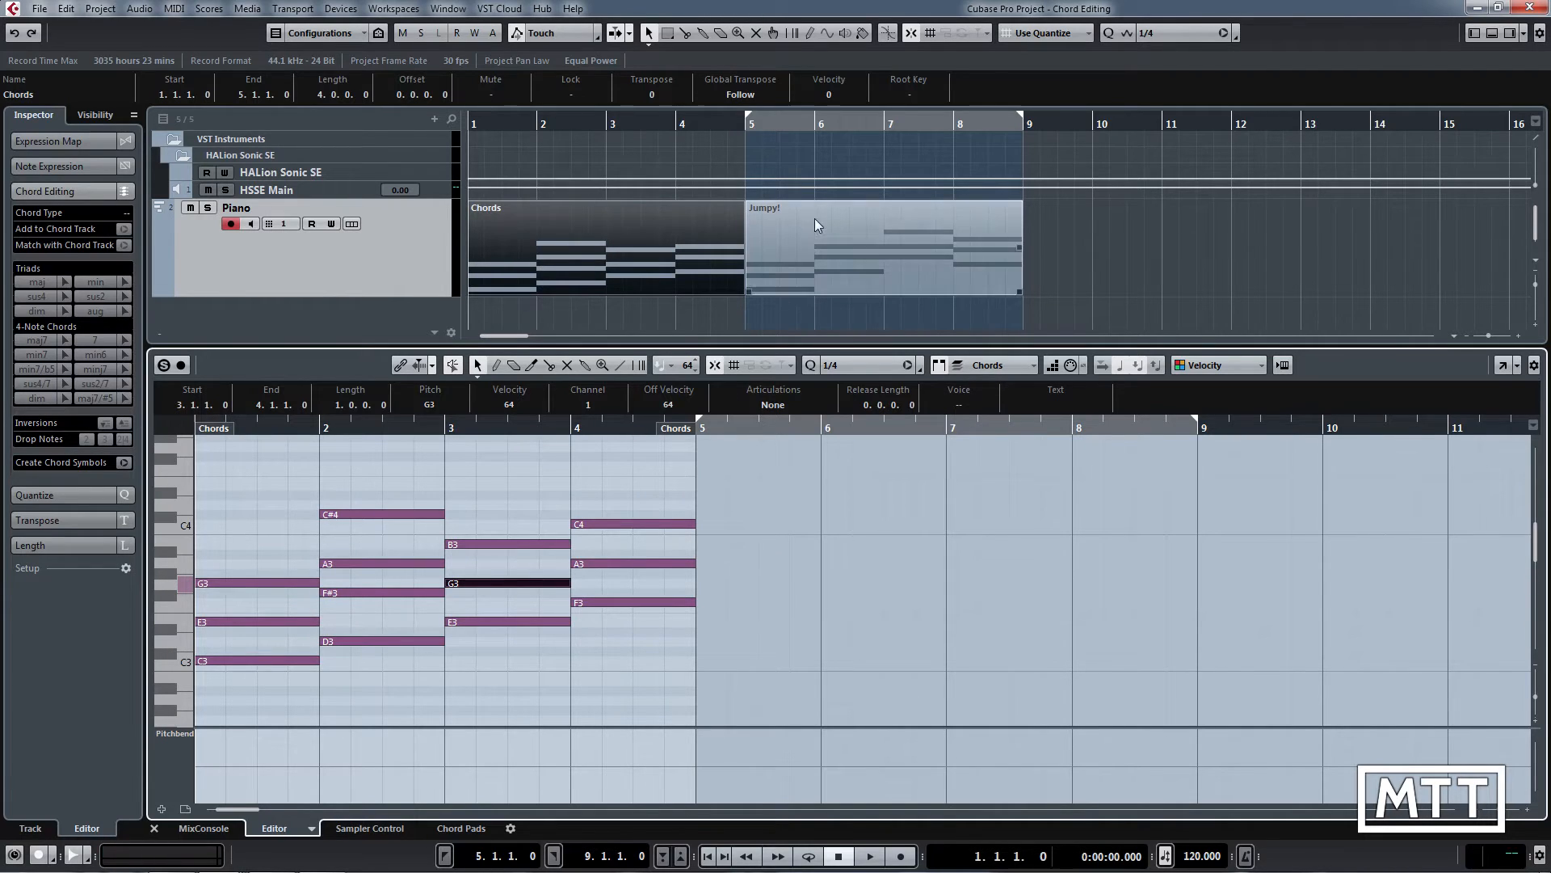
Step: Select the Jumpy! part and play it back from bar 5
left_click(812, 253)
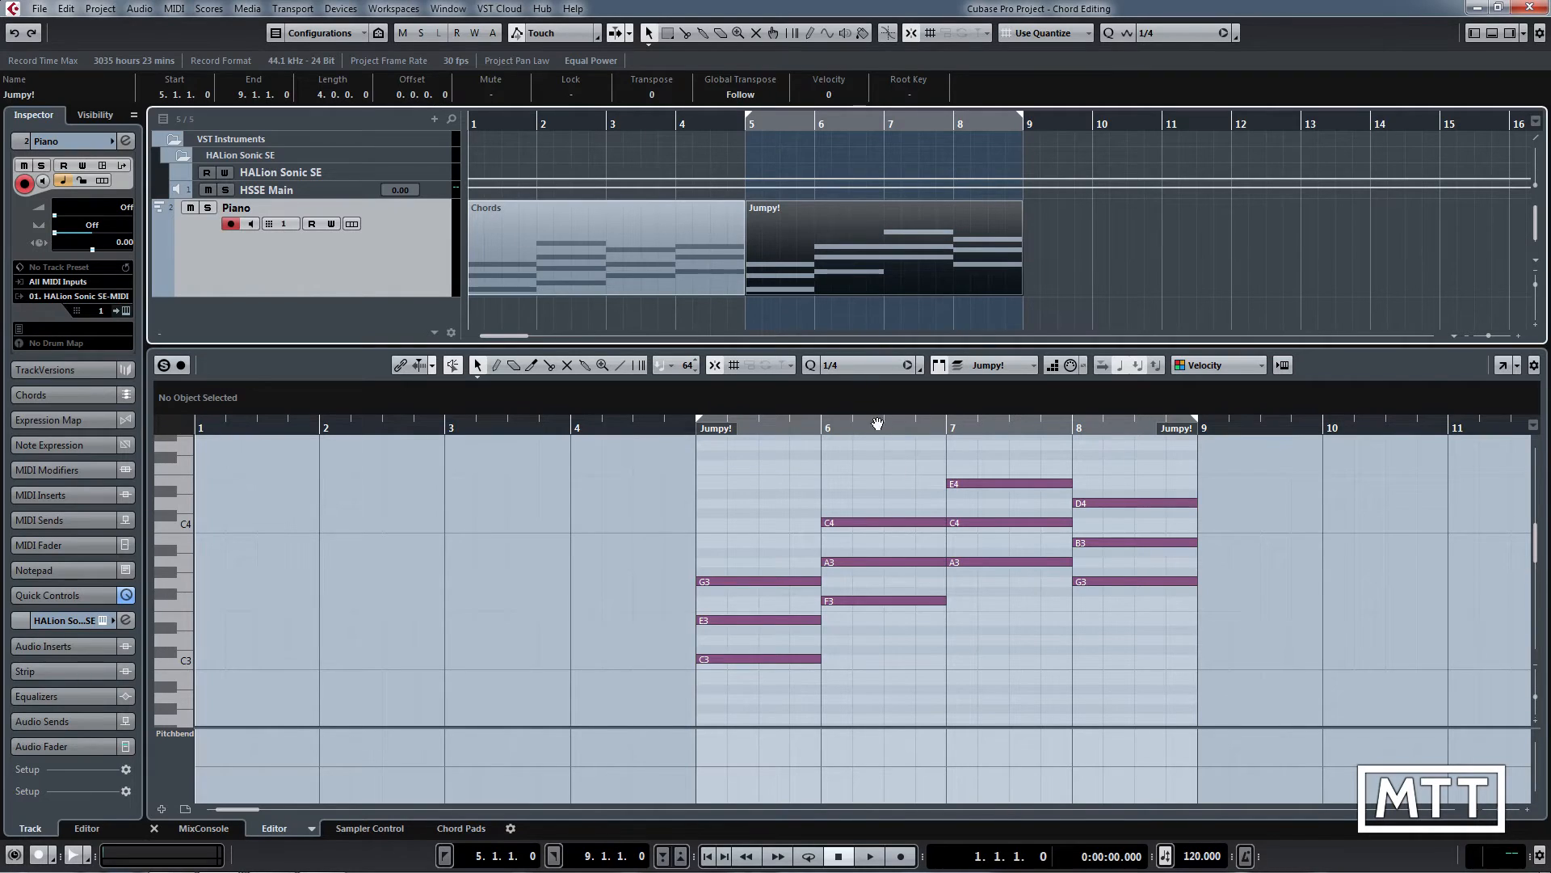
key("KP_1")
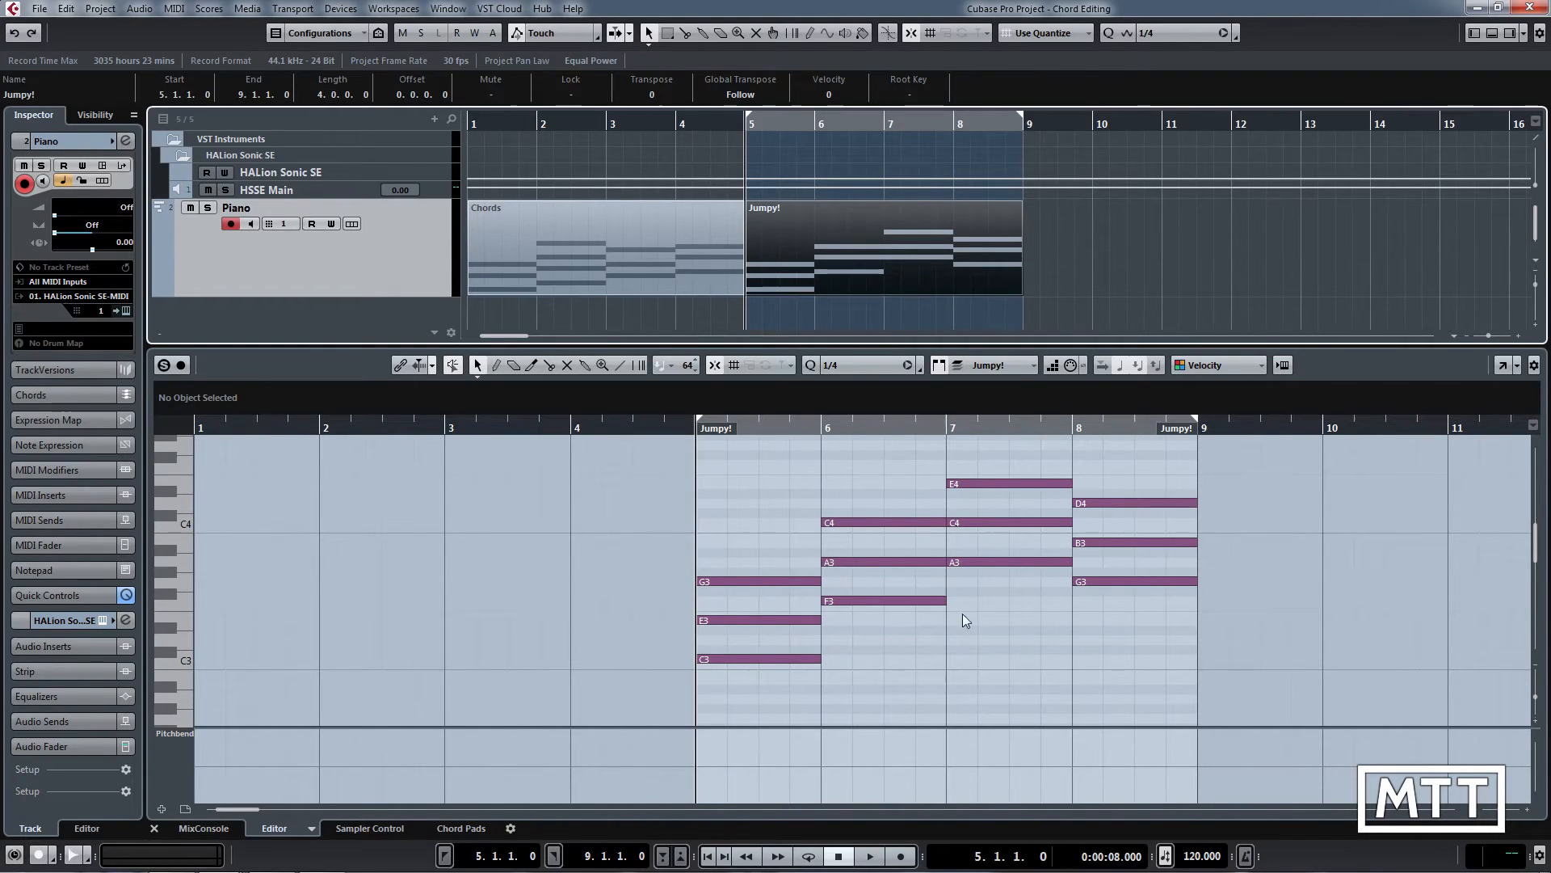
key("space")
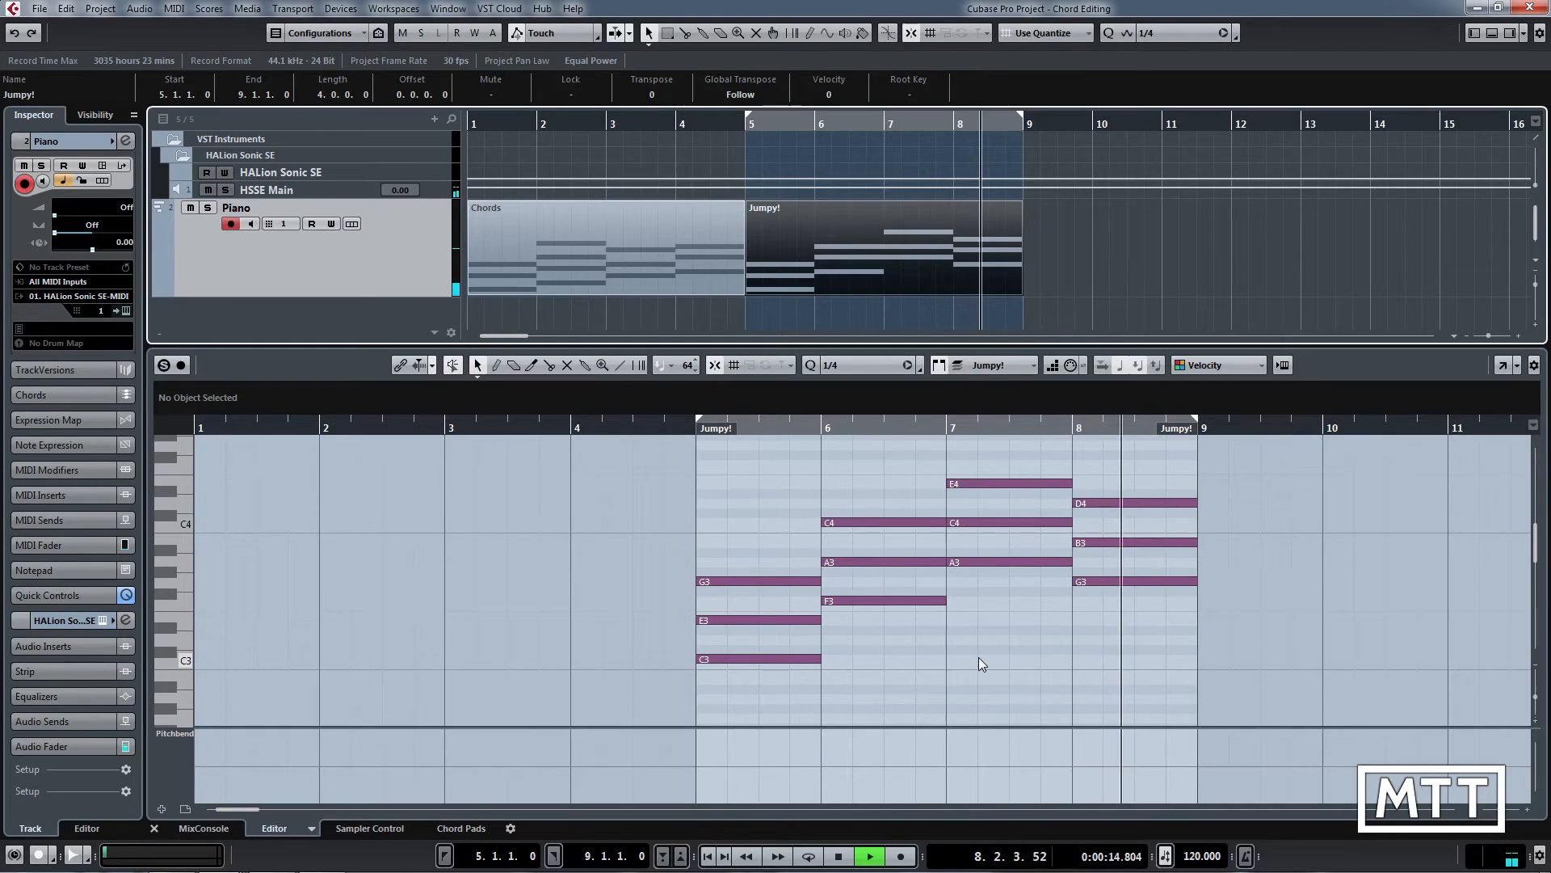
Step: Stop playback and try lowering the bar 6 C4 and the bar 7 E4 by an octave, undoing both moves
key("space")
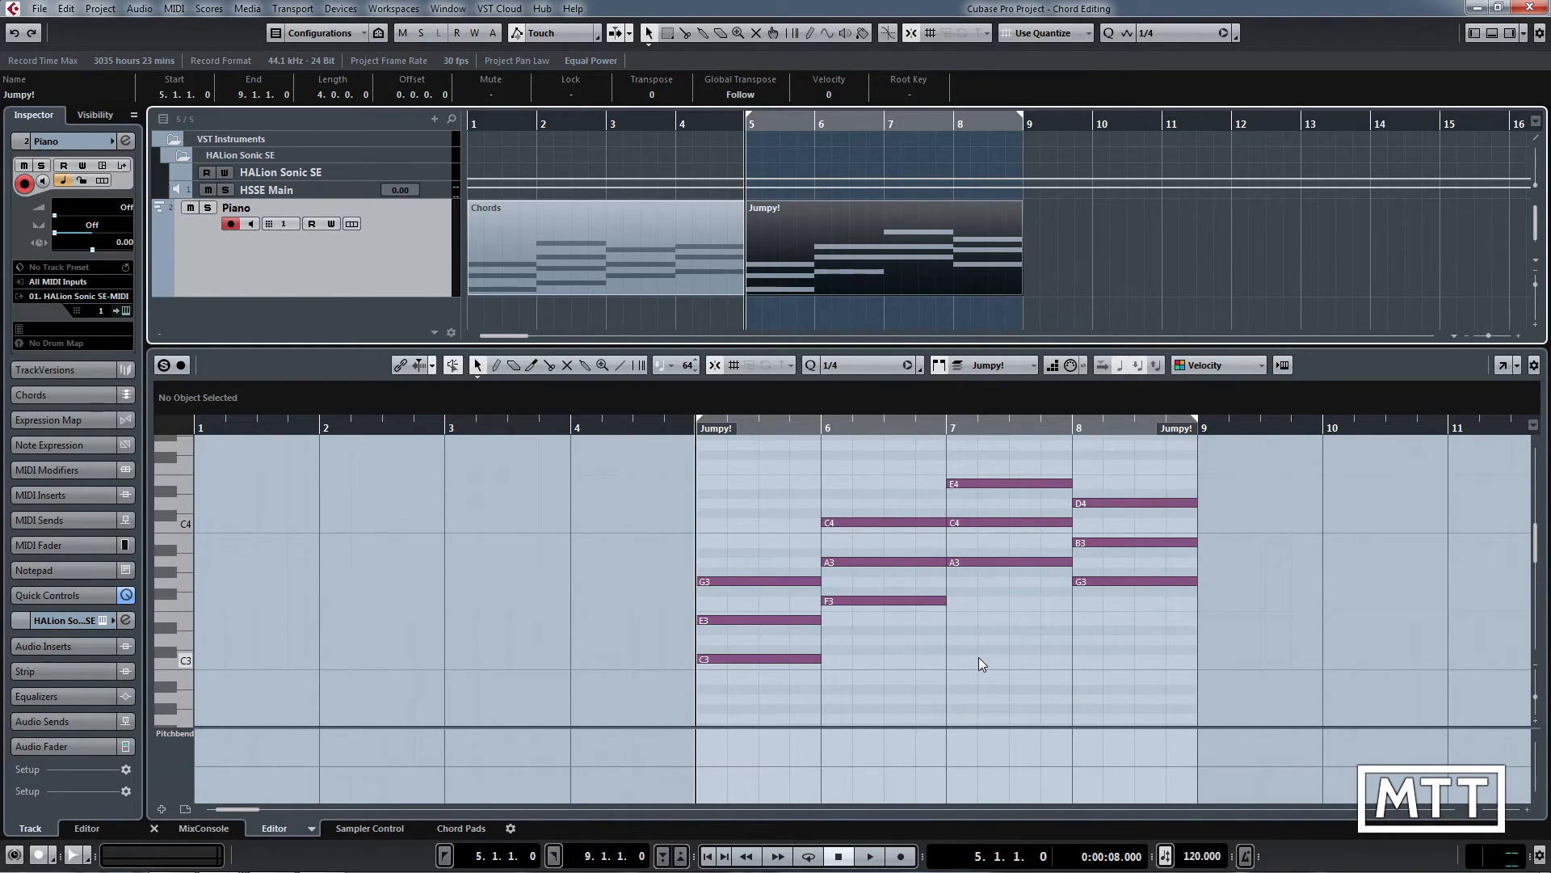
left_click(843, 522)
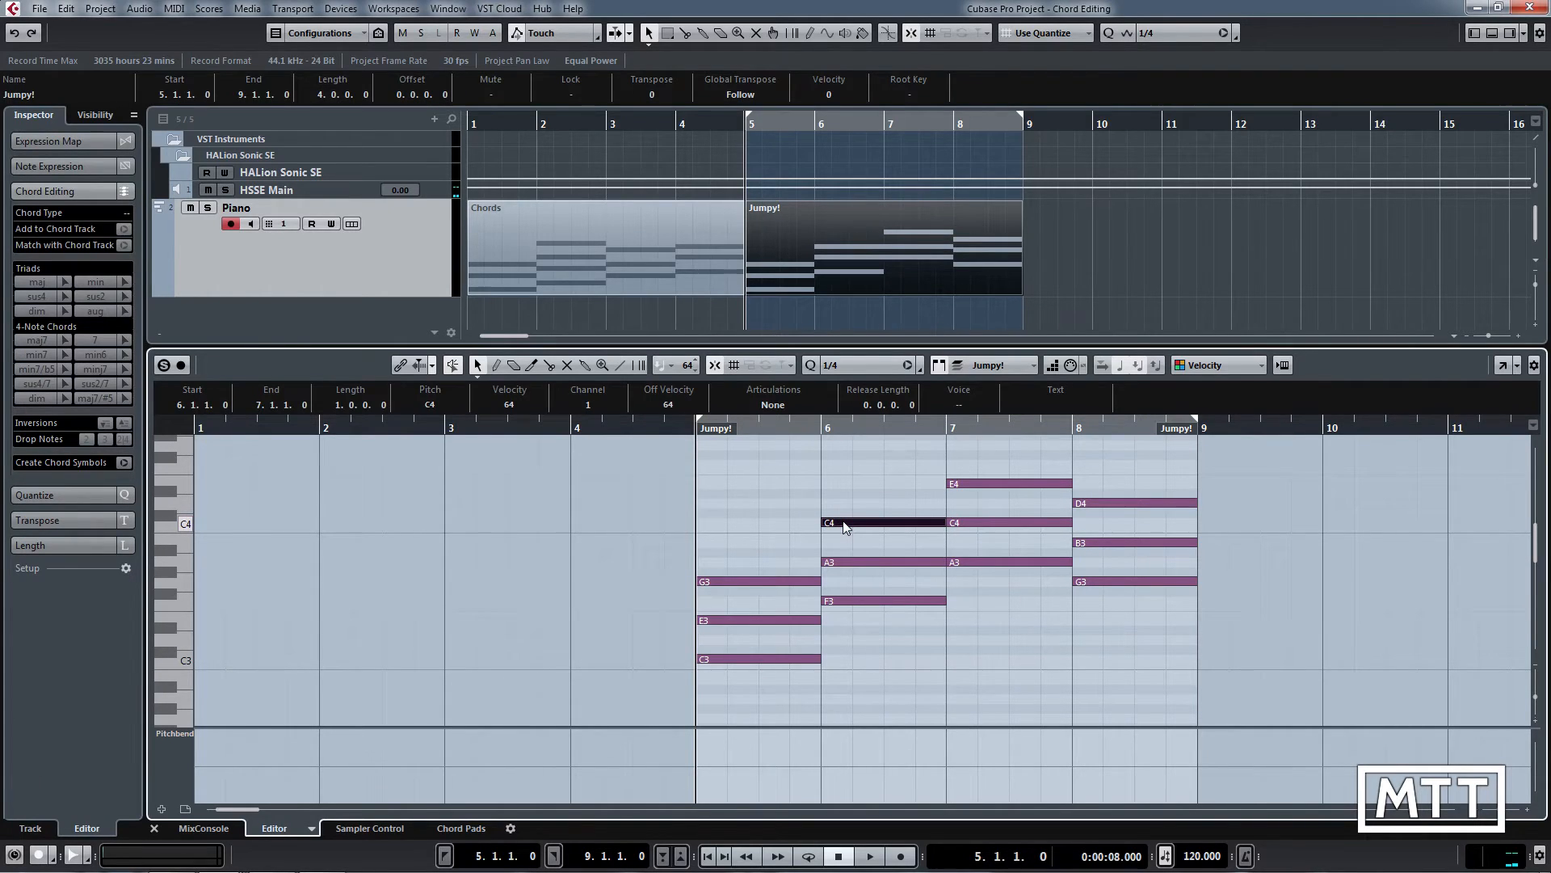
key("shift+Down")
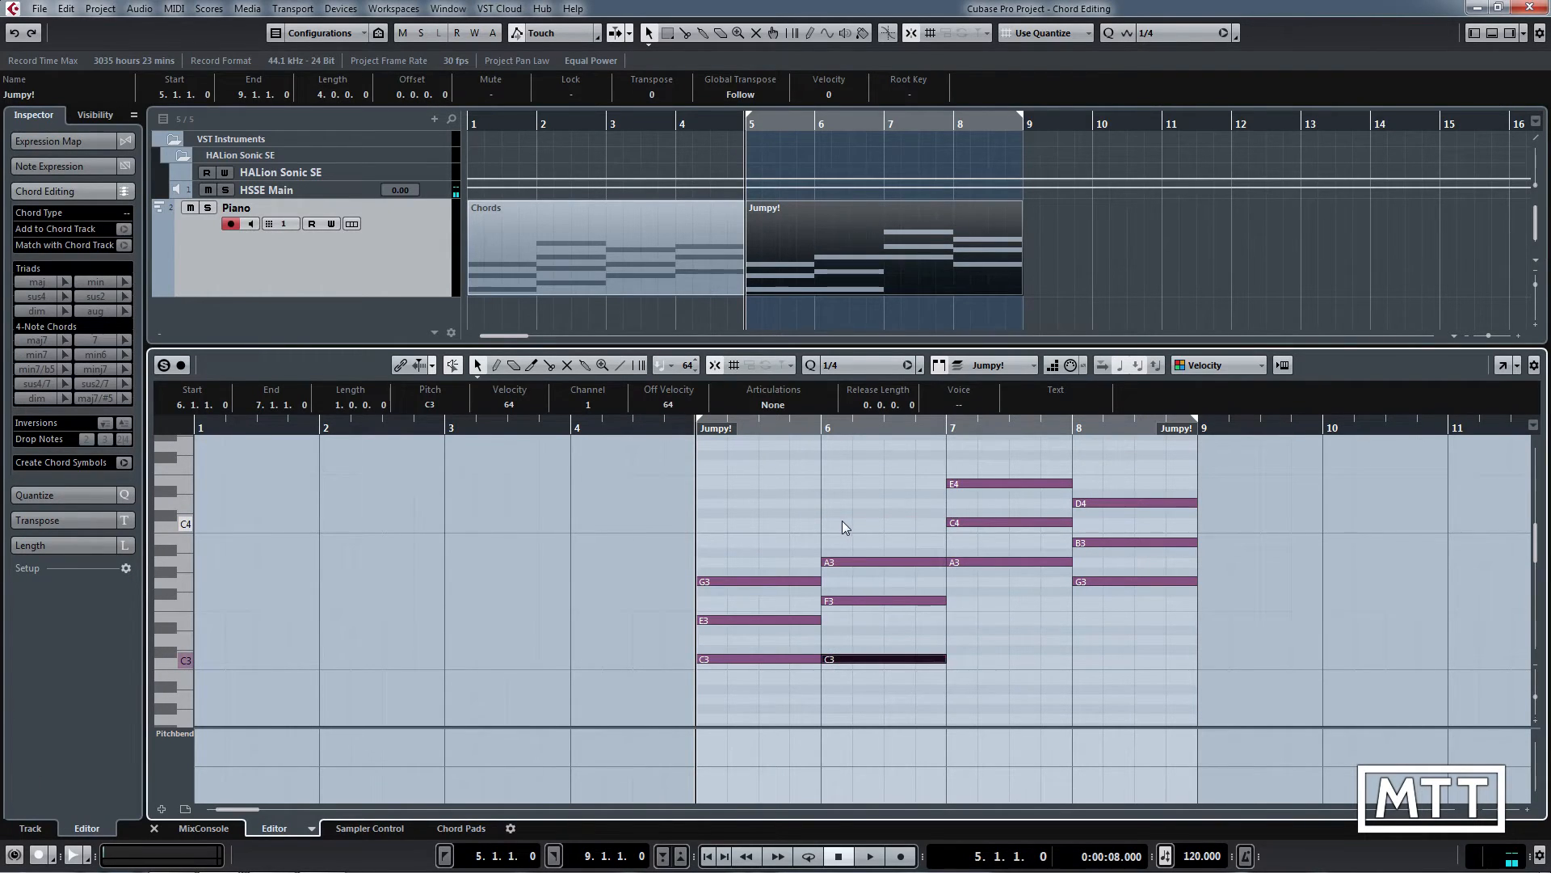
left_click(969, 483)
key("shift+Down")
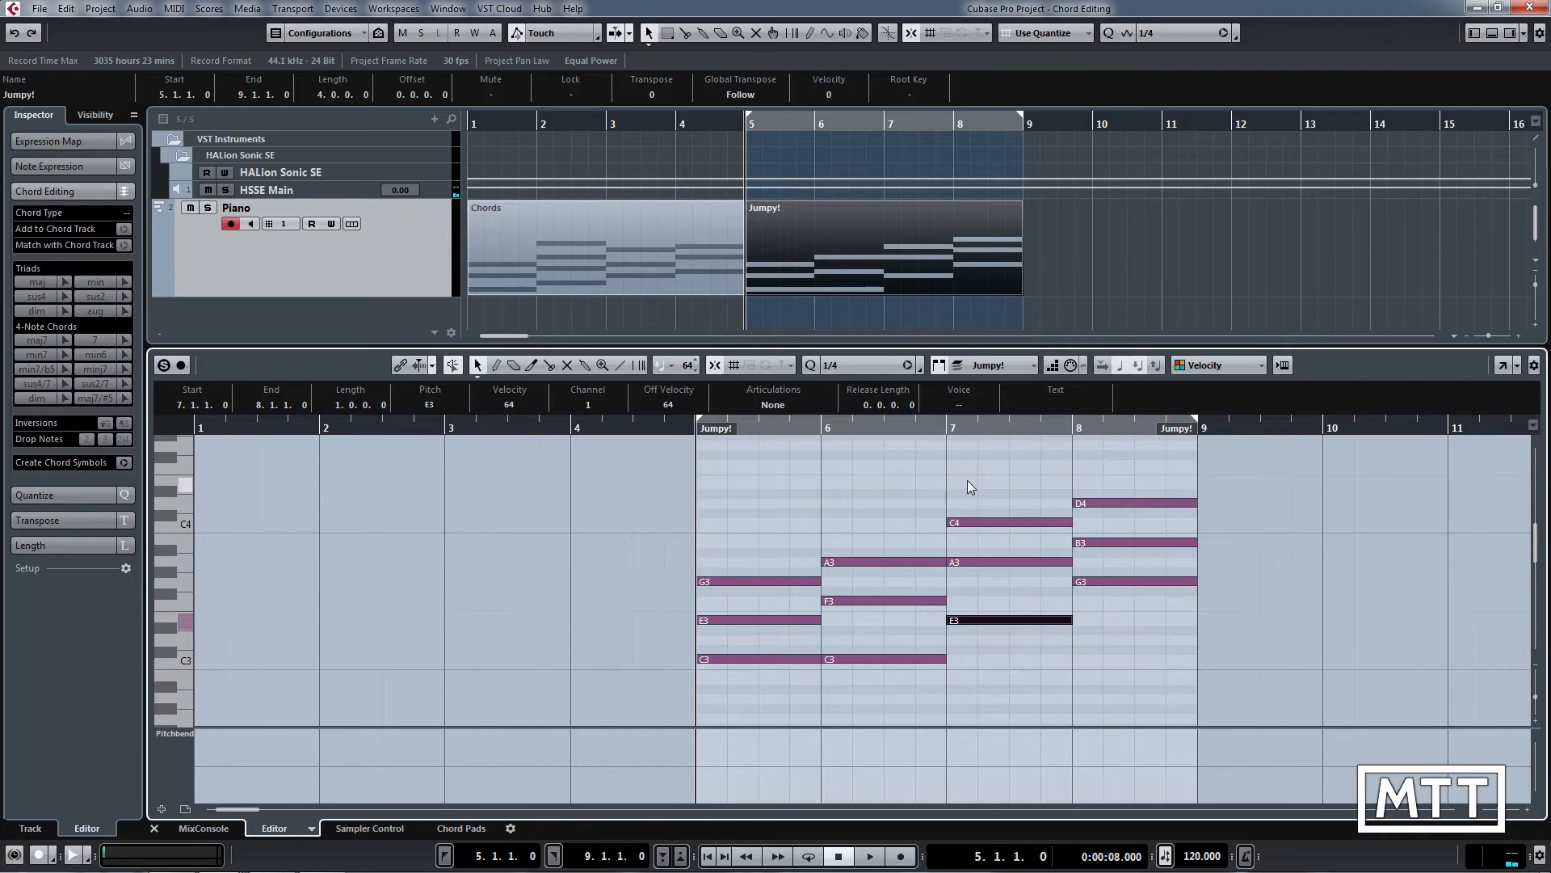
key("ctrl+z")
key("ctrl+z")
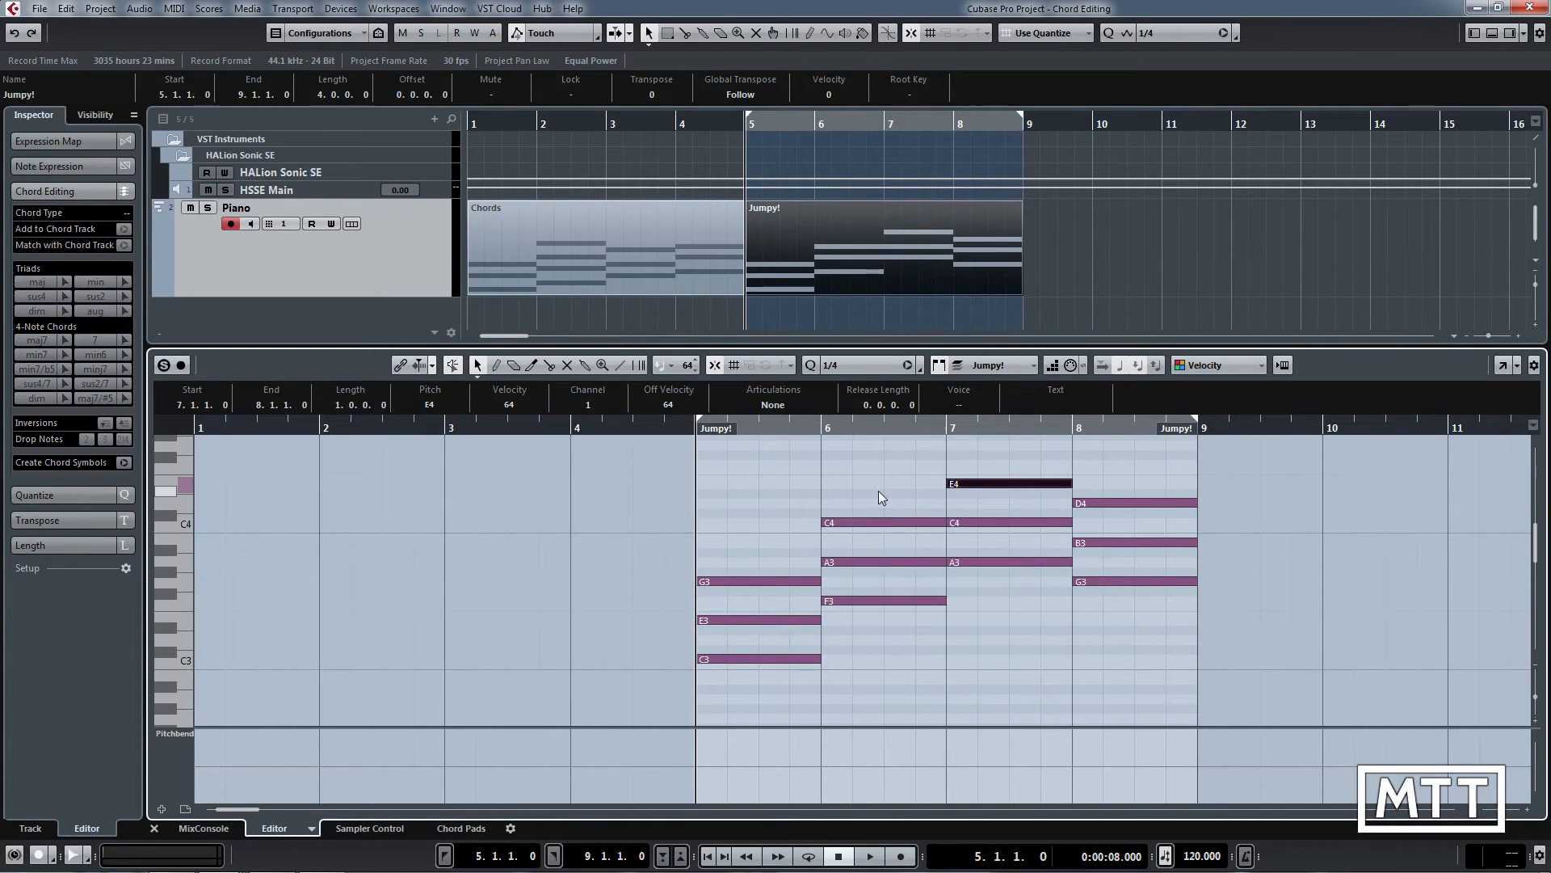
Step: Select the F major chord in bar 6, audition its inversions up and down, and leave it one inversion lower as C3–F3–A3
left_click_drag(834, 497, 879, 613)
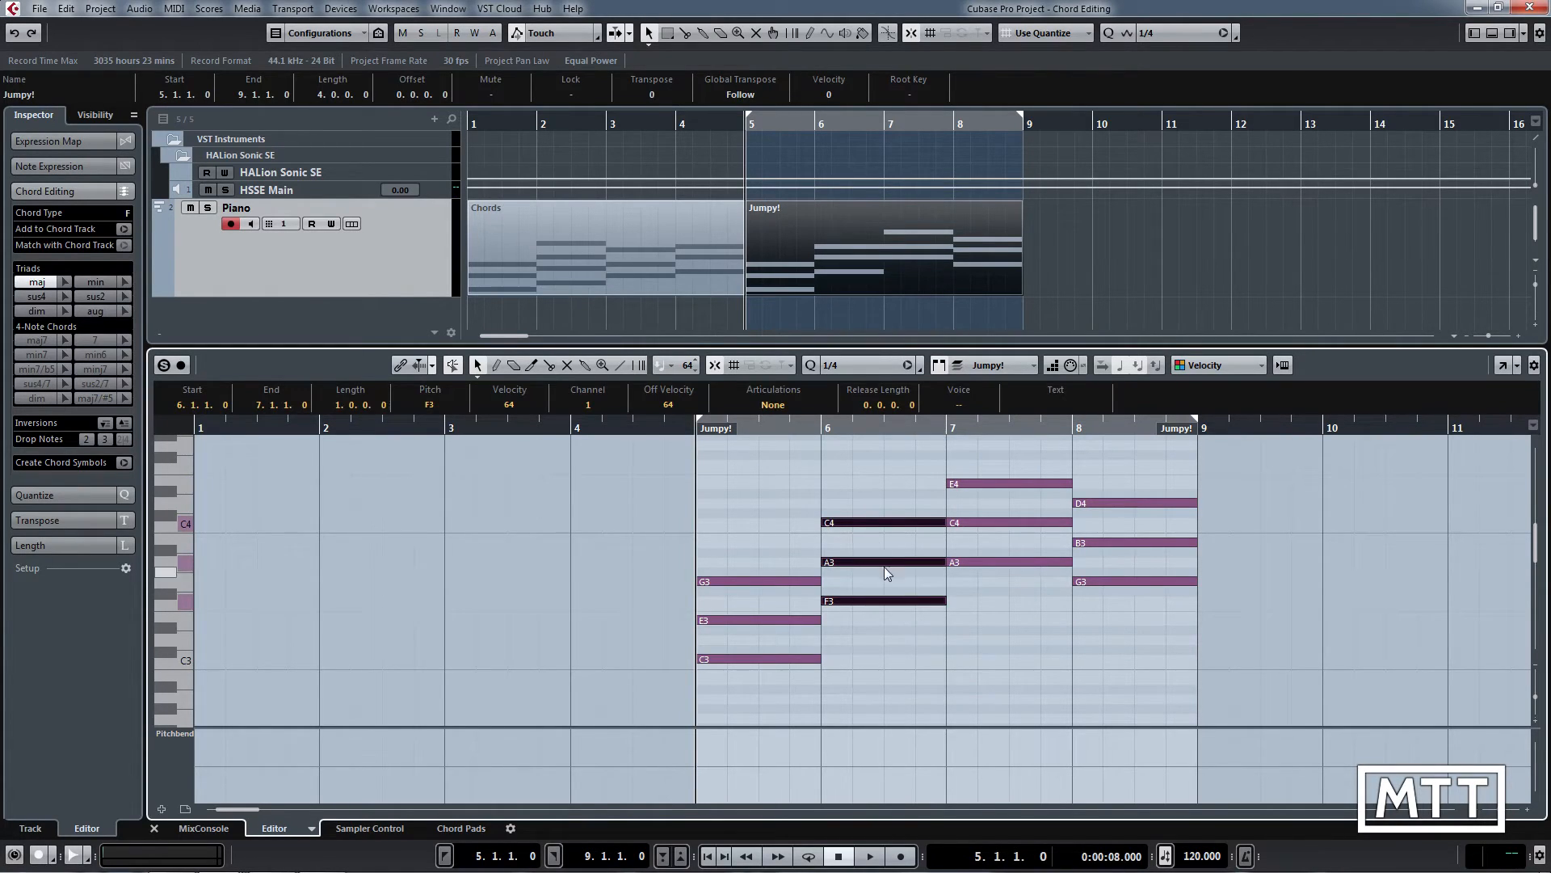
left_click(109, 425)
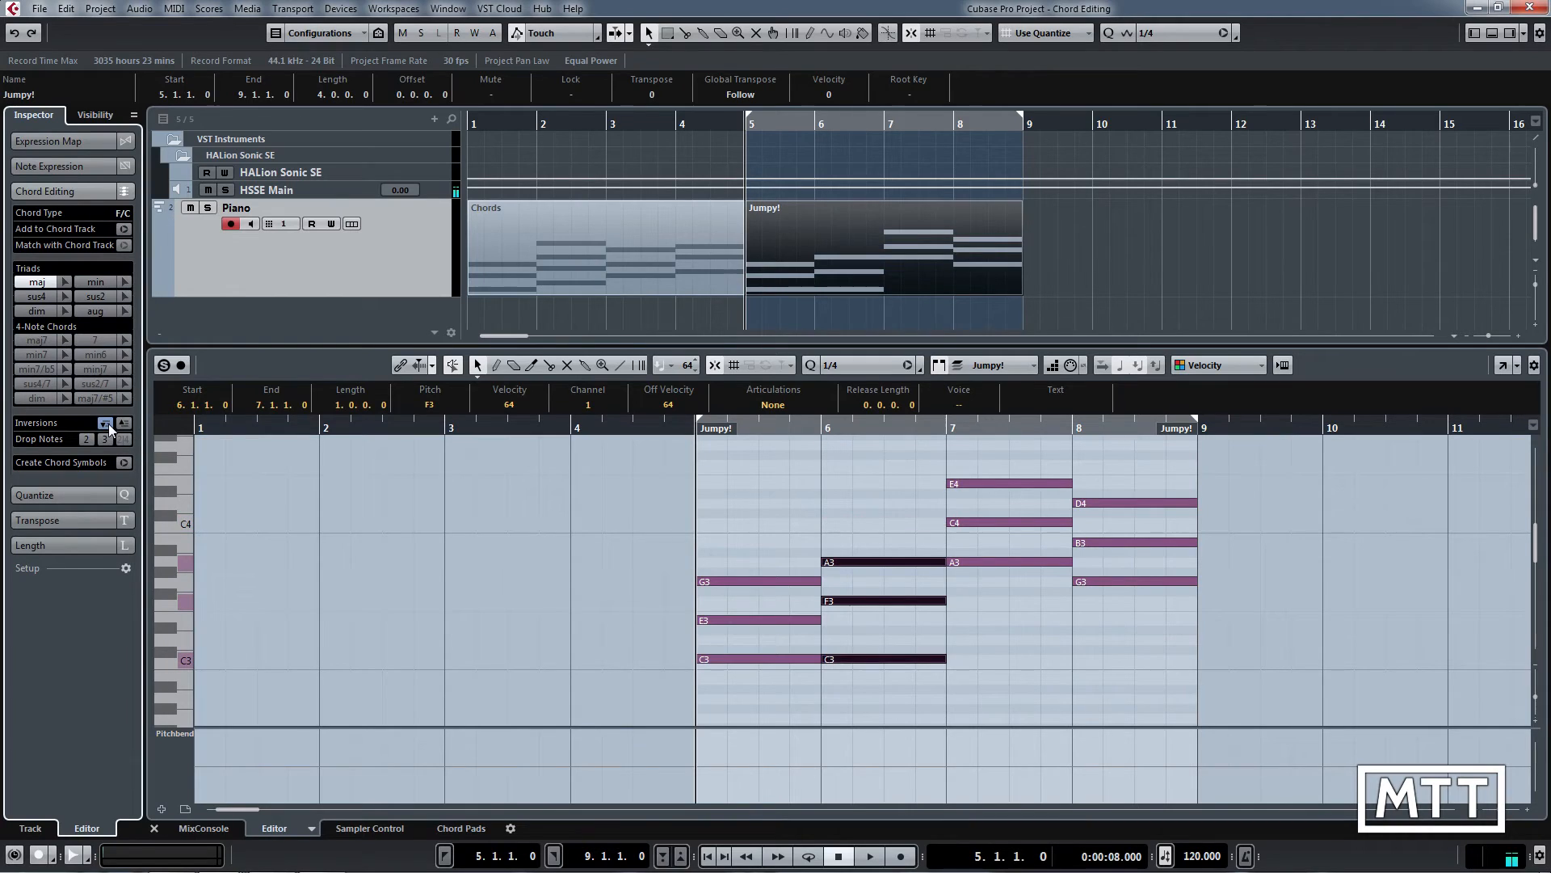
left_click(108, 423)
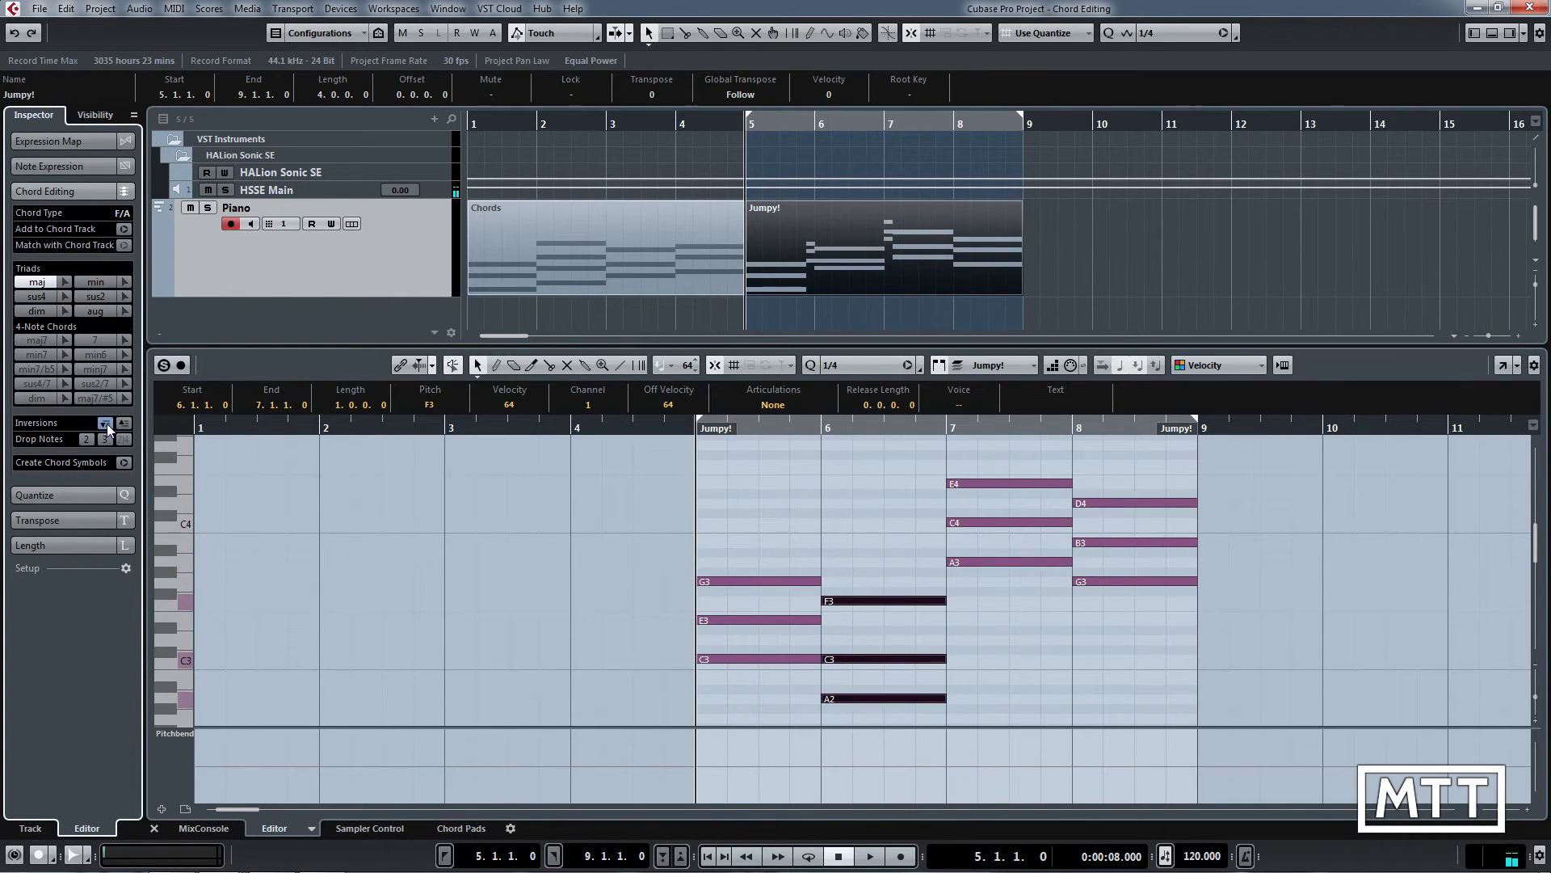
left_click(123, 423)
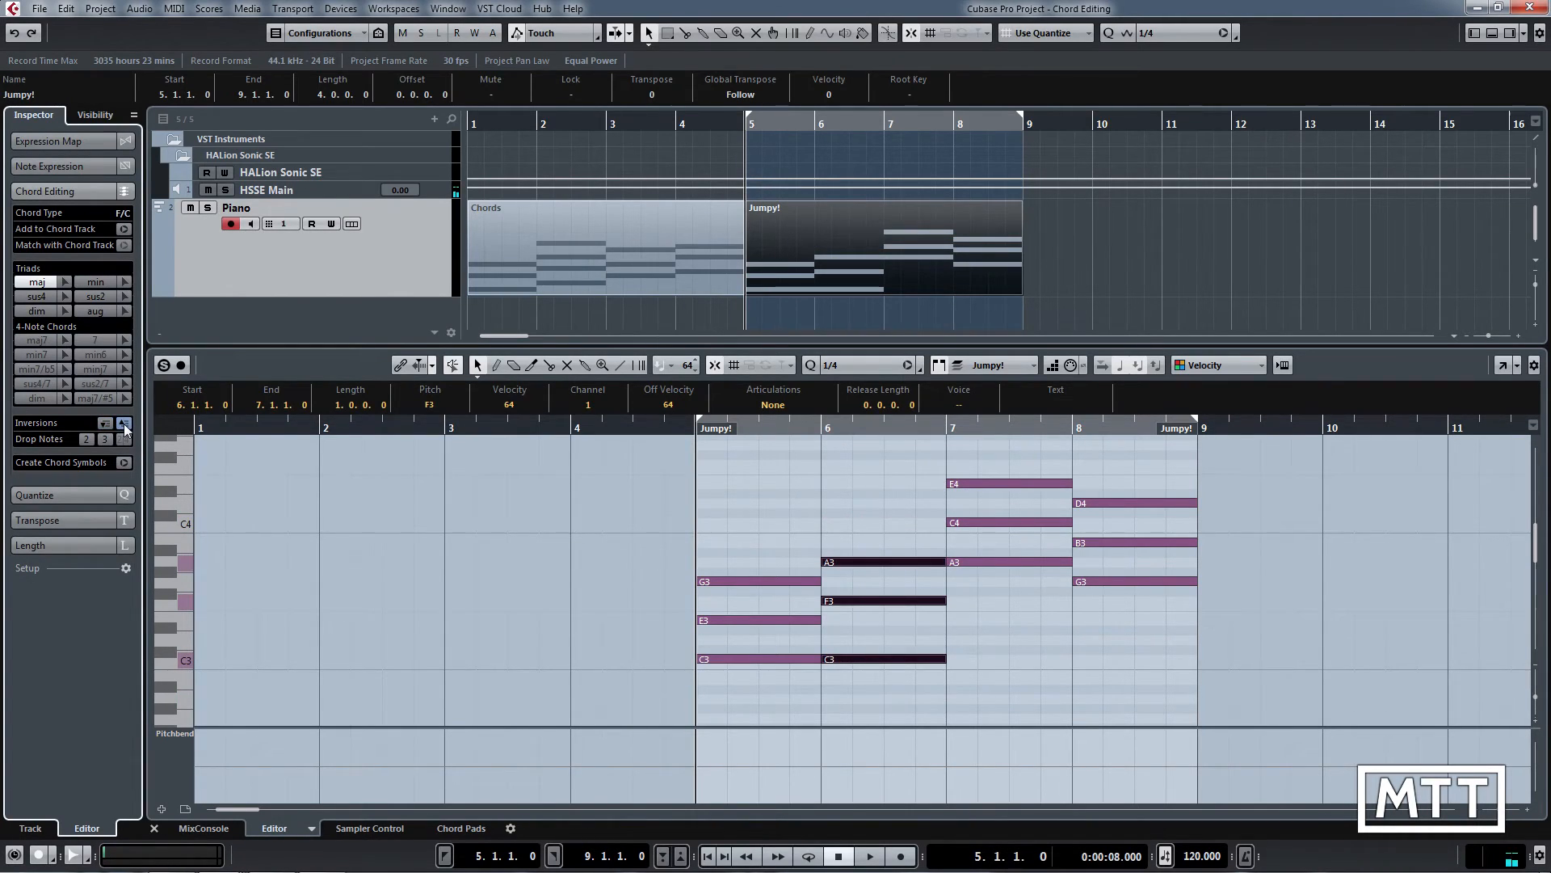
left_click(124, 423)
left_click(124, 423)
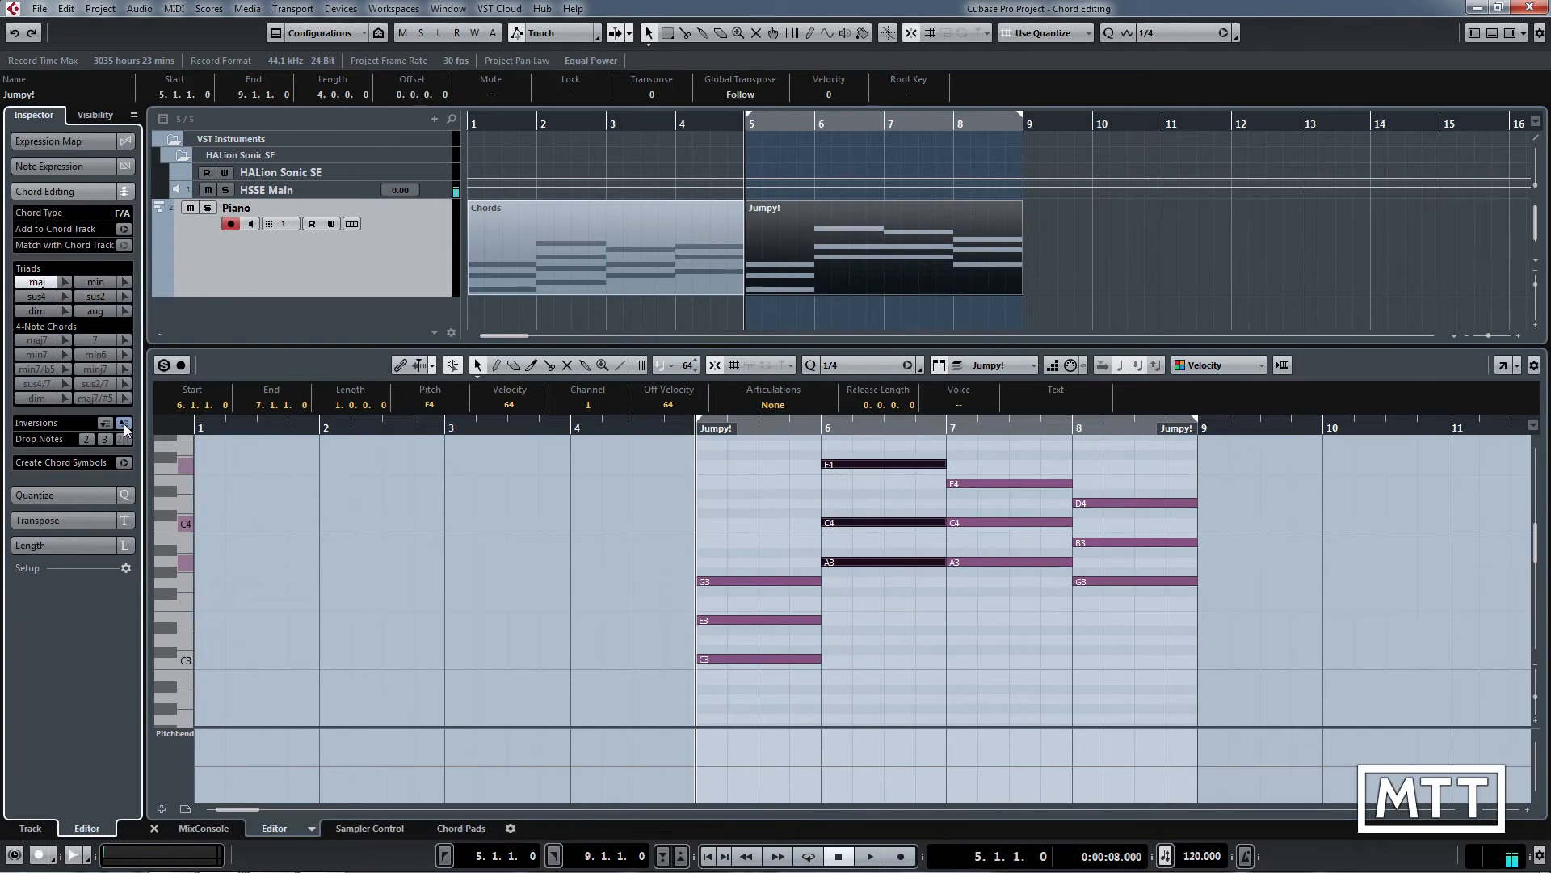
left_click(105, 423)
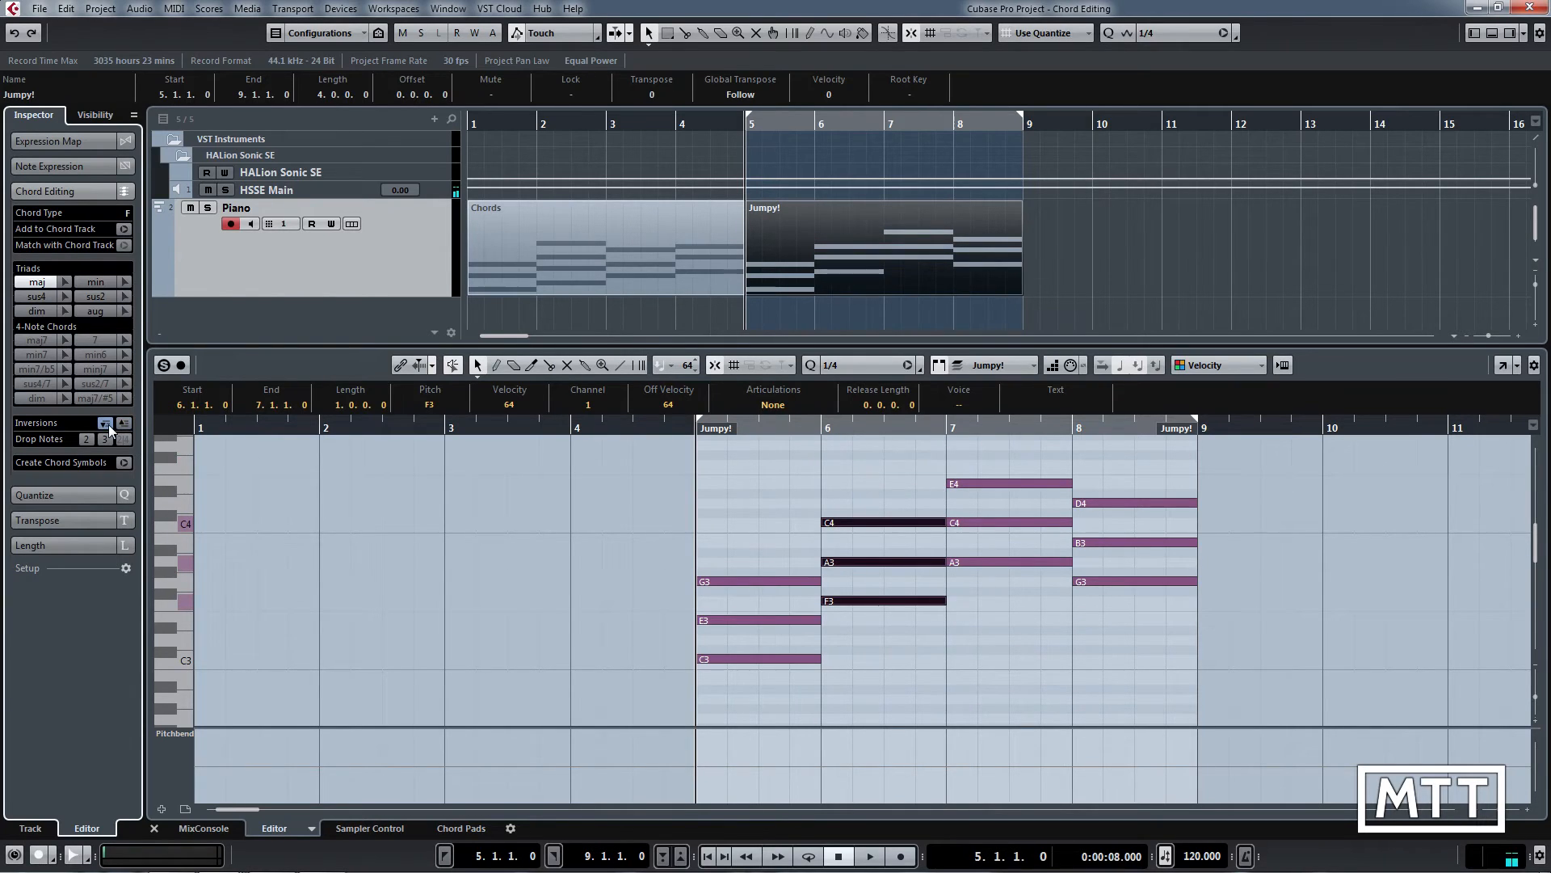
left_click(107, 424)
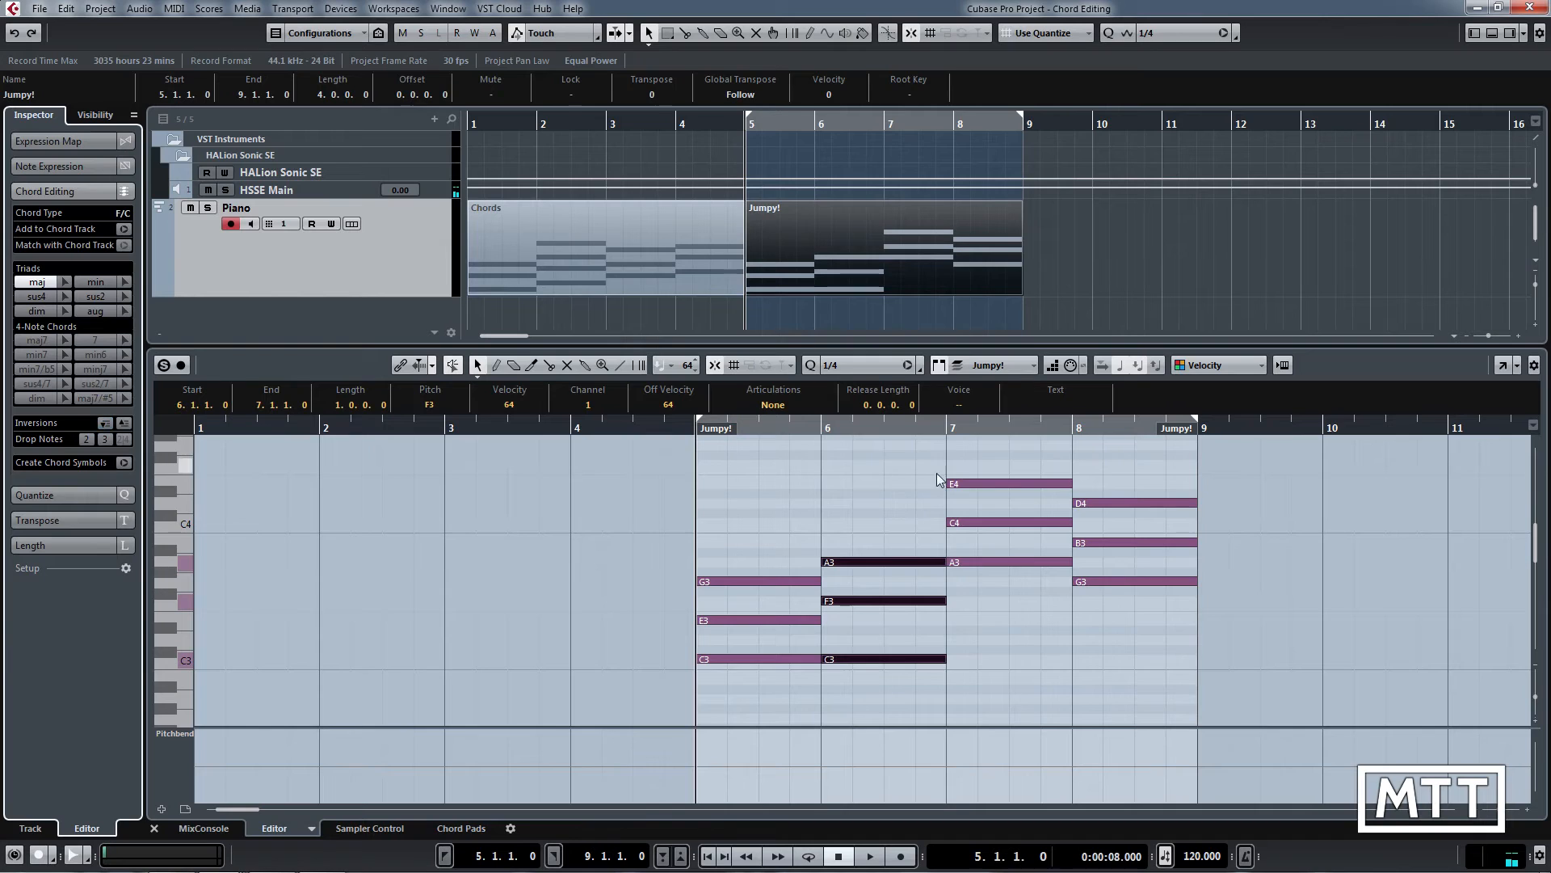
Step: Lower the inversions of the bar 7 and 8 chords to C3–E3–A3 and D3–G3–B3, and play the progression back from bar 5
left_click(994, 459)
left_click_drag(992, 457, 1127, 604)
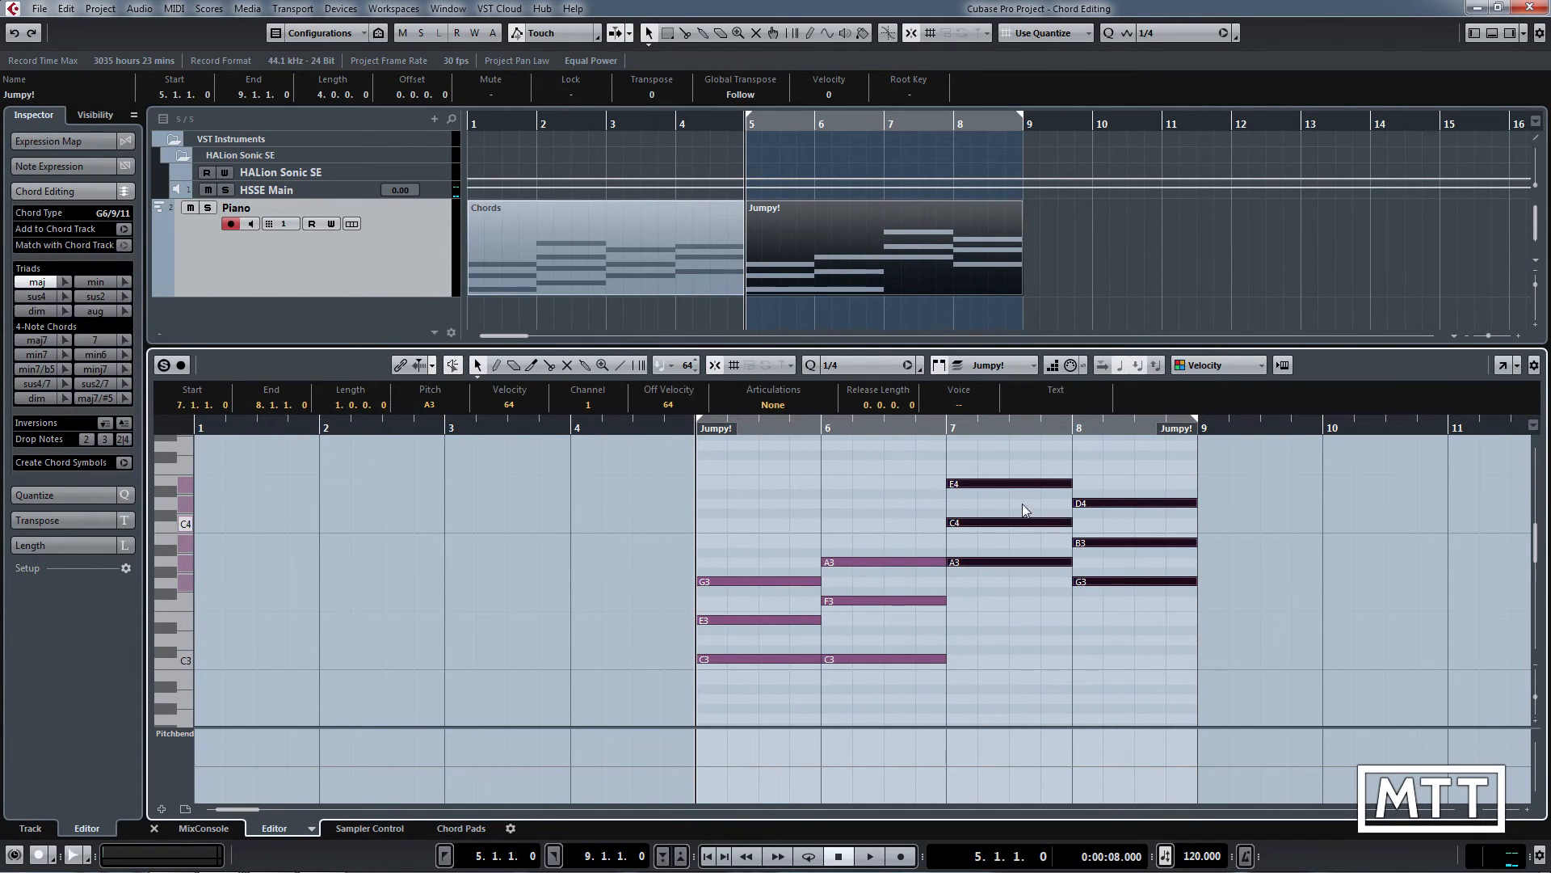
left_click(104, 425)
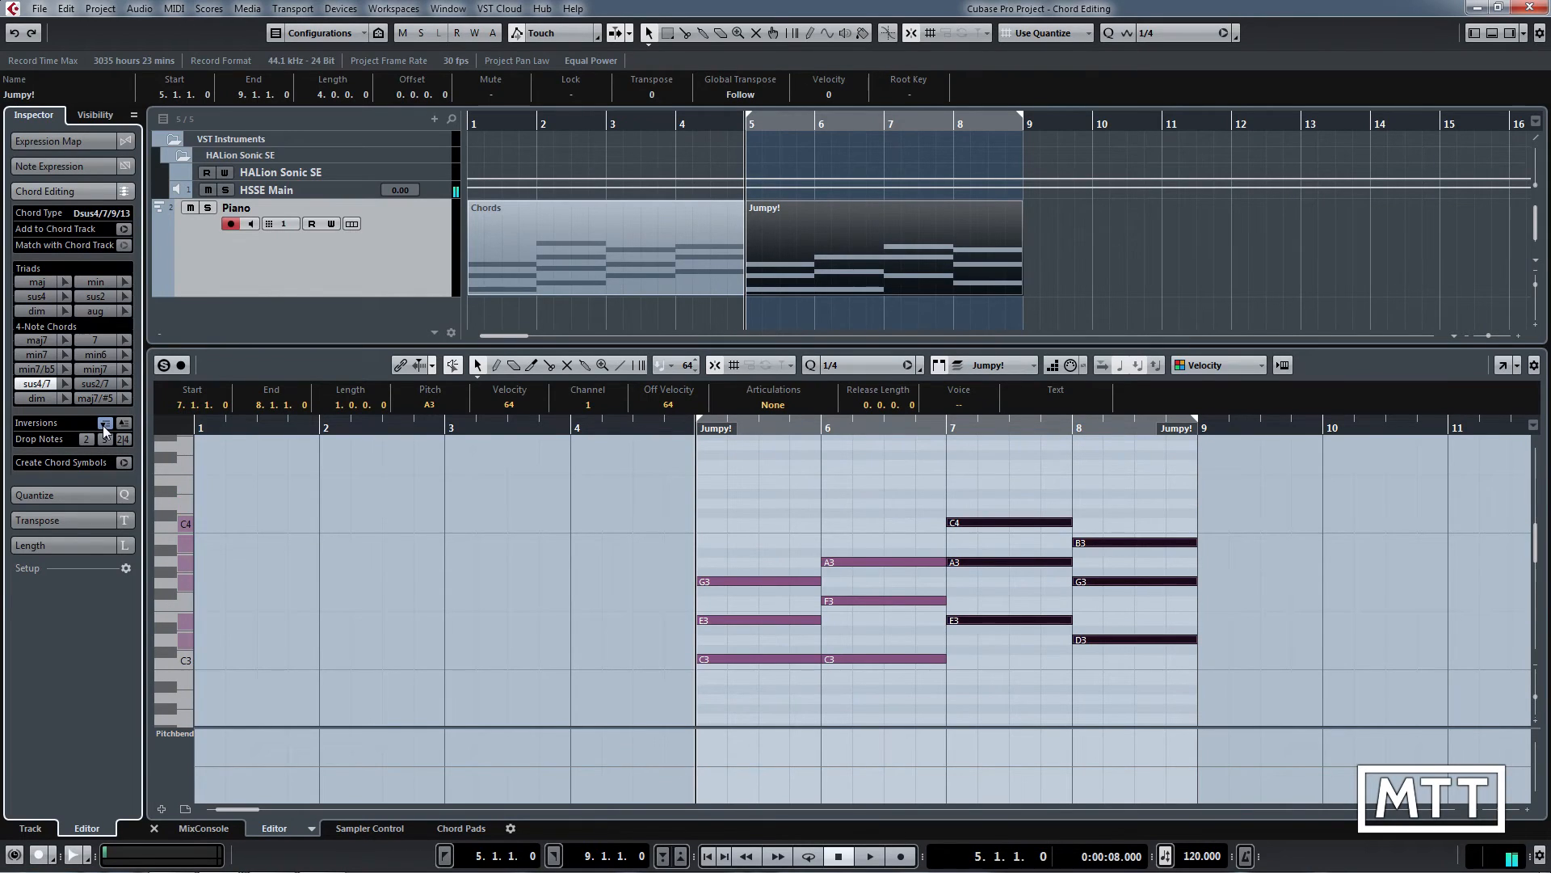
left_click(104, 425)
left_click(908, 482)
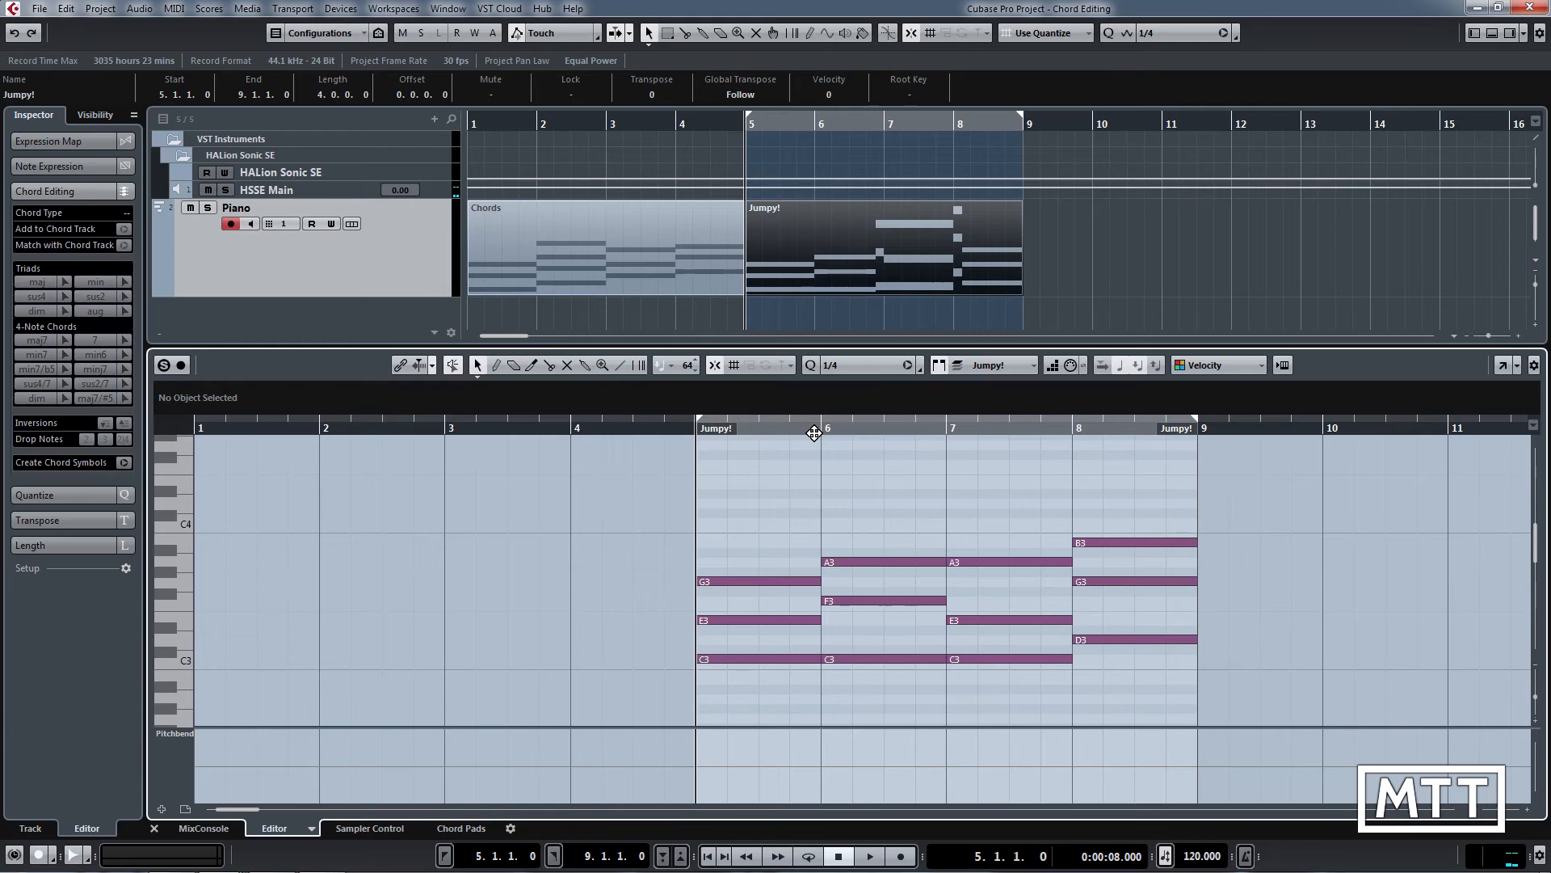
key("space")
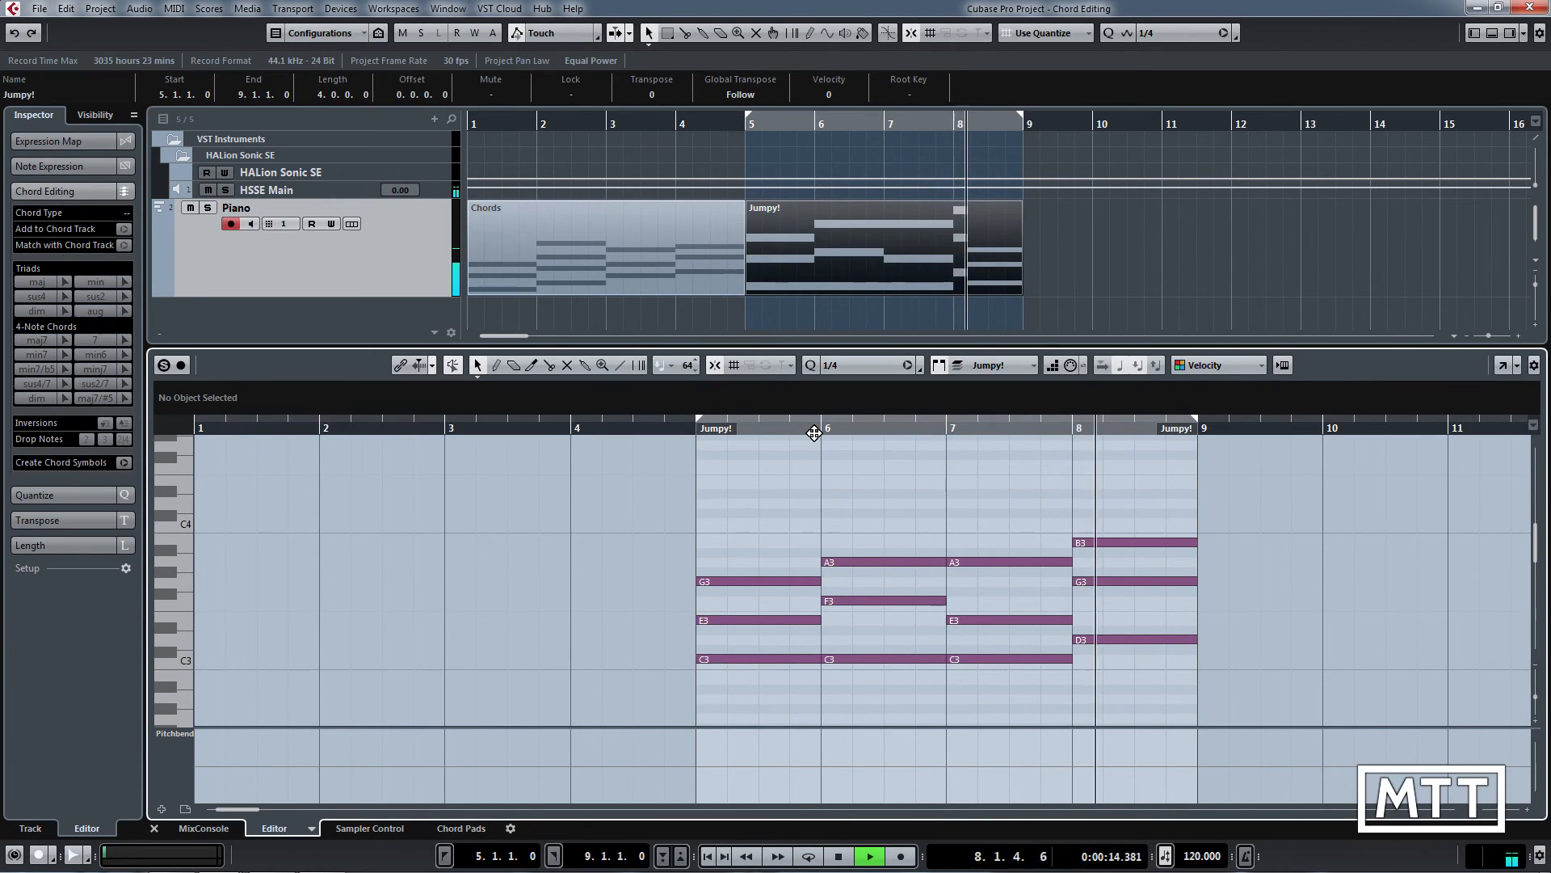
key("space")
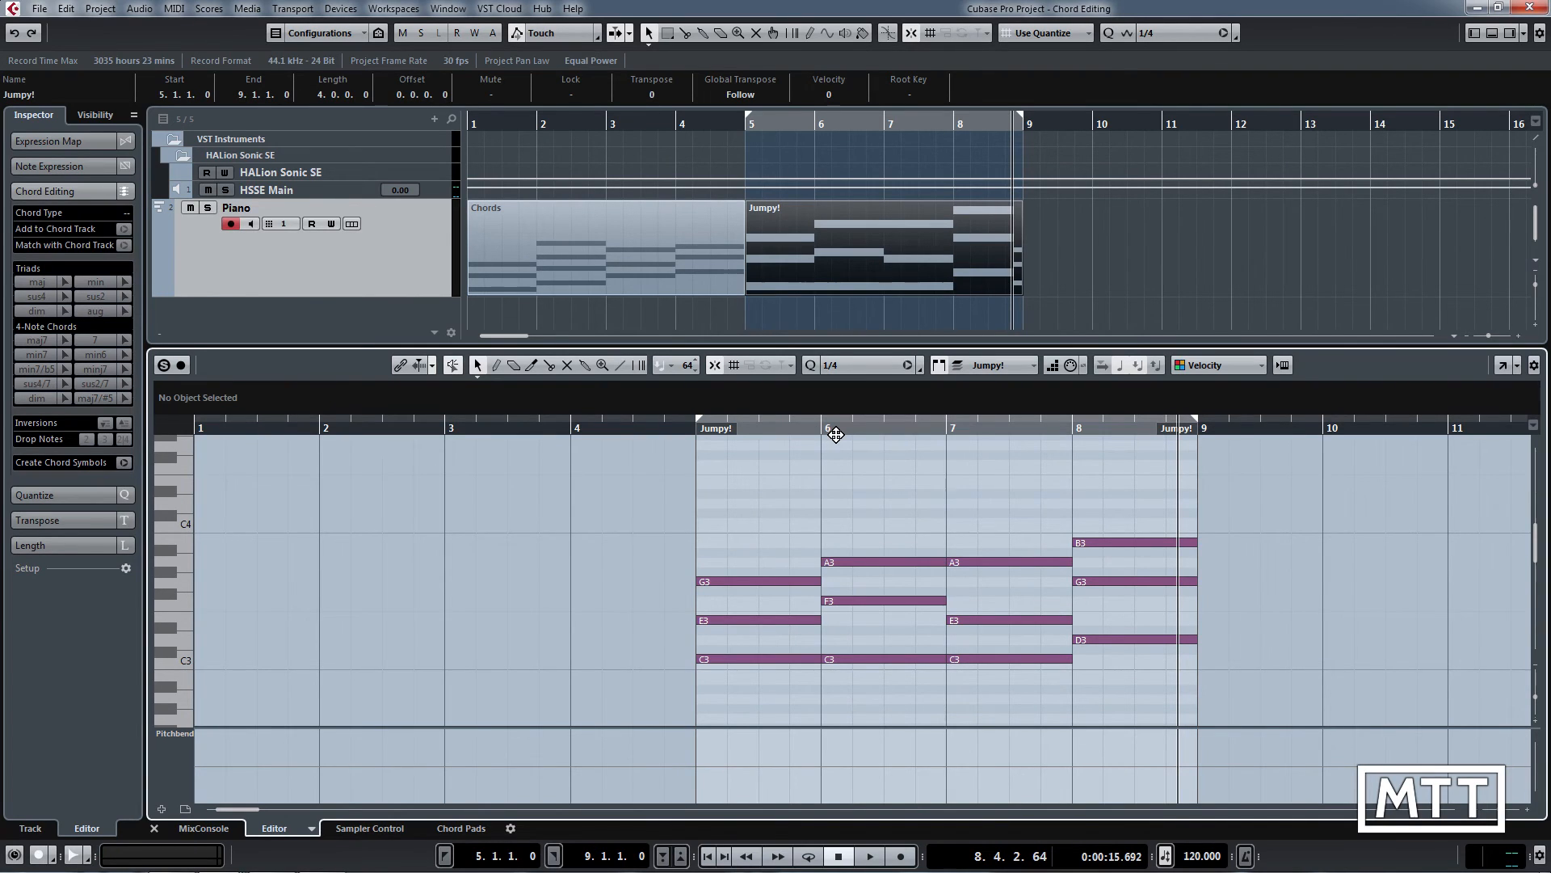
Step: Switch the editor to the Chords part and select all four notes of the bar 2 chord
left_click(575, 277)
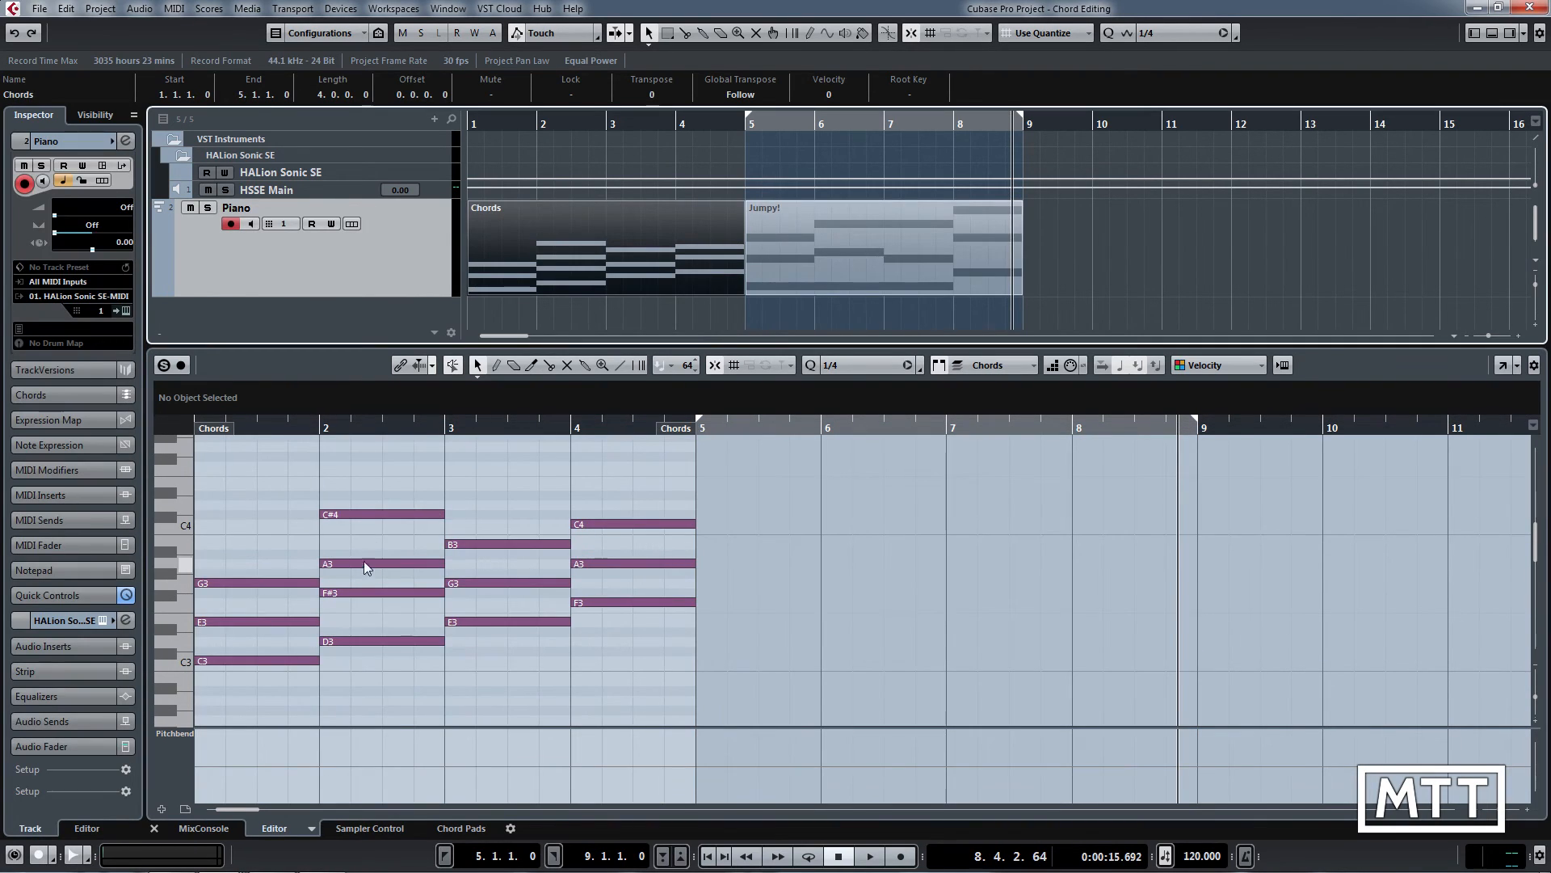
left_click_drag(357, 485, 380, 661)
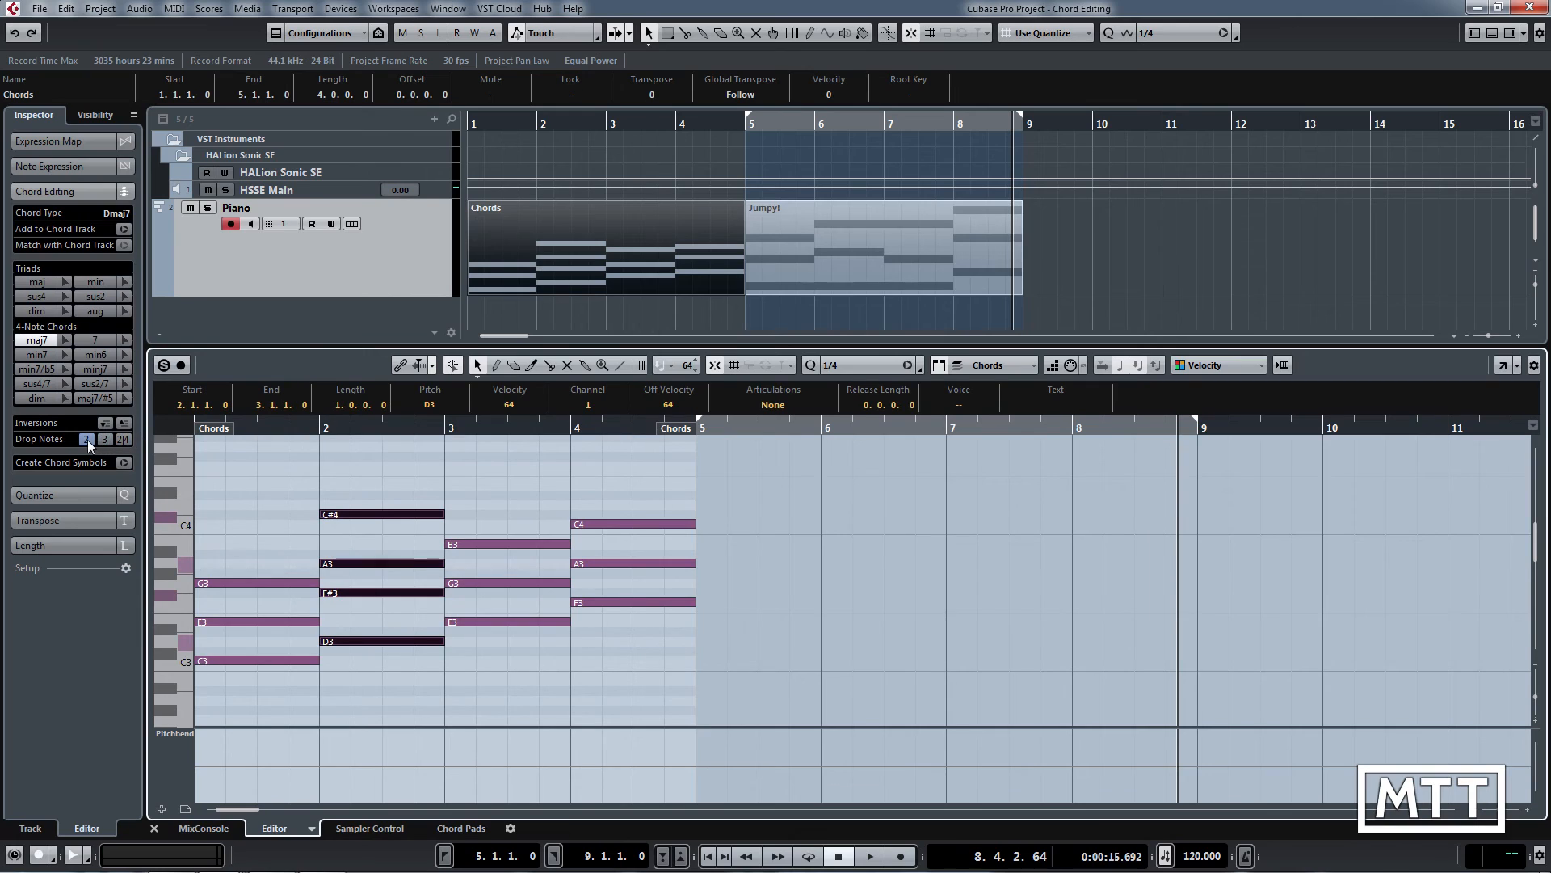
Step: Try the Drop 2, Drop 3 and Drop 2/4 voicings on the bar 2 chord, undoing each one and clearing the selection
left_click(87, 440)
key("ctrl+z")
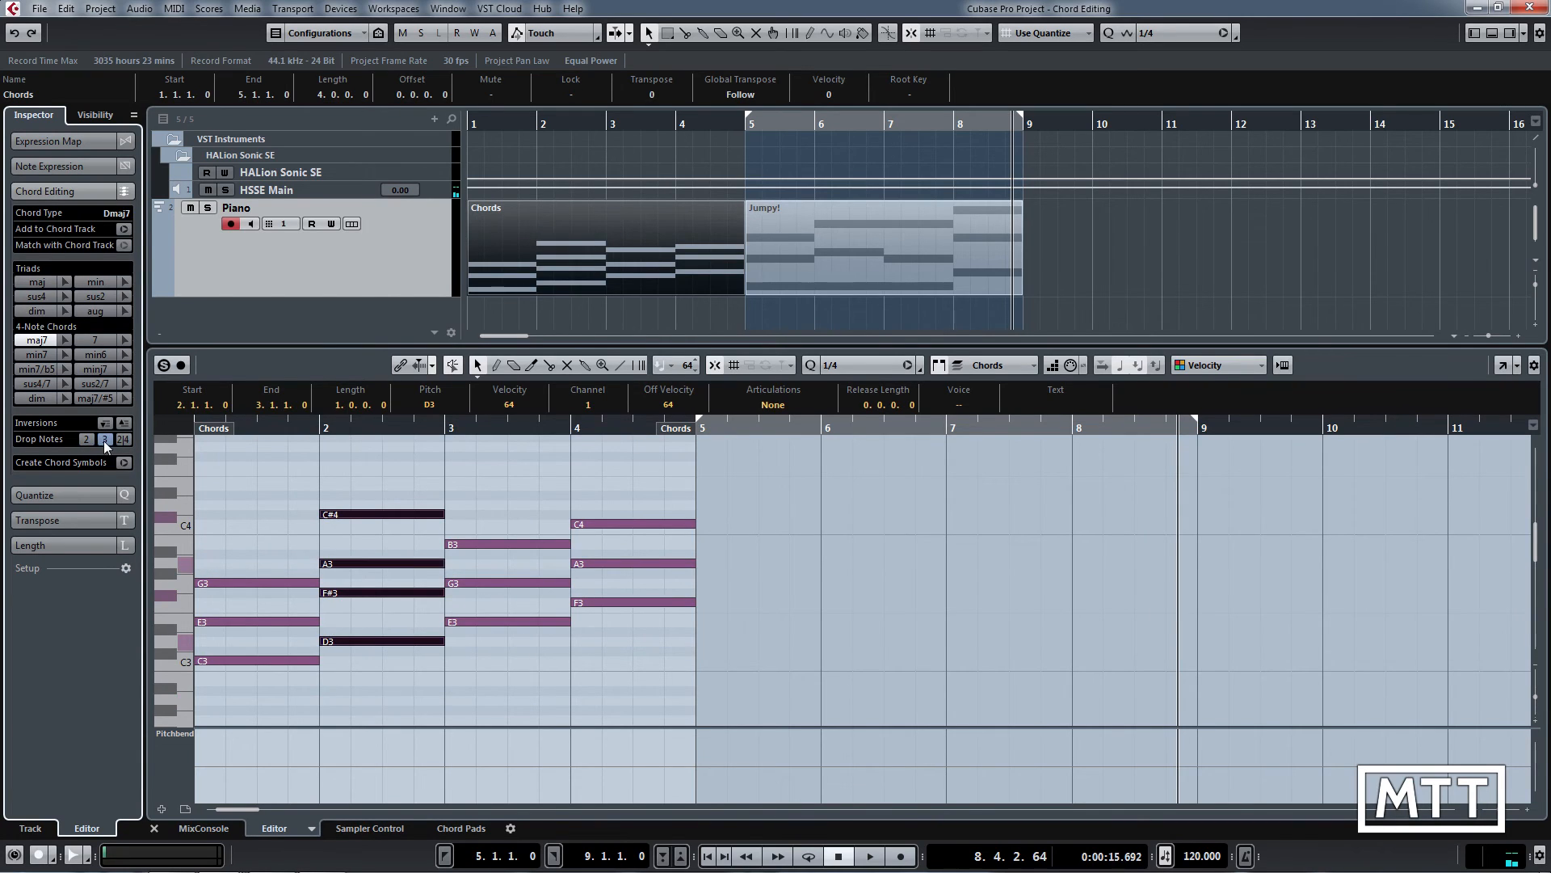
left_click(104, 439)
key("ctrl+z")
left_click(122, 439)
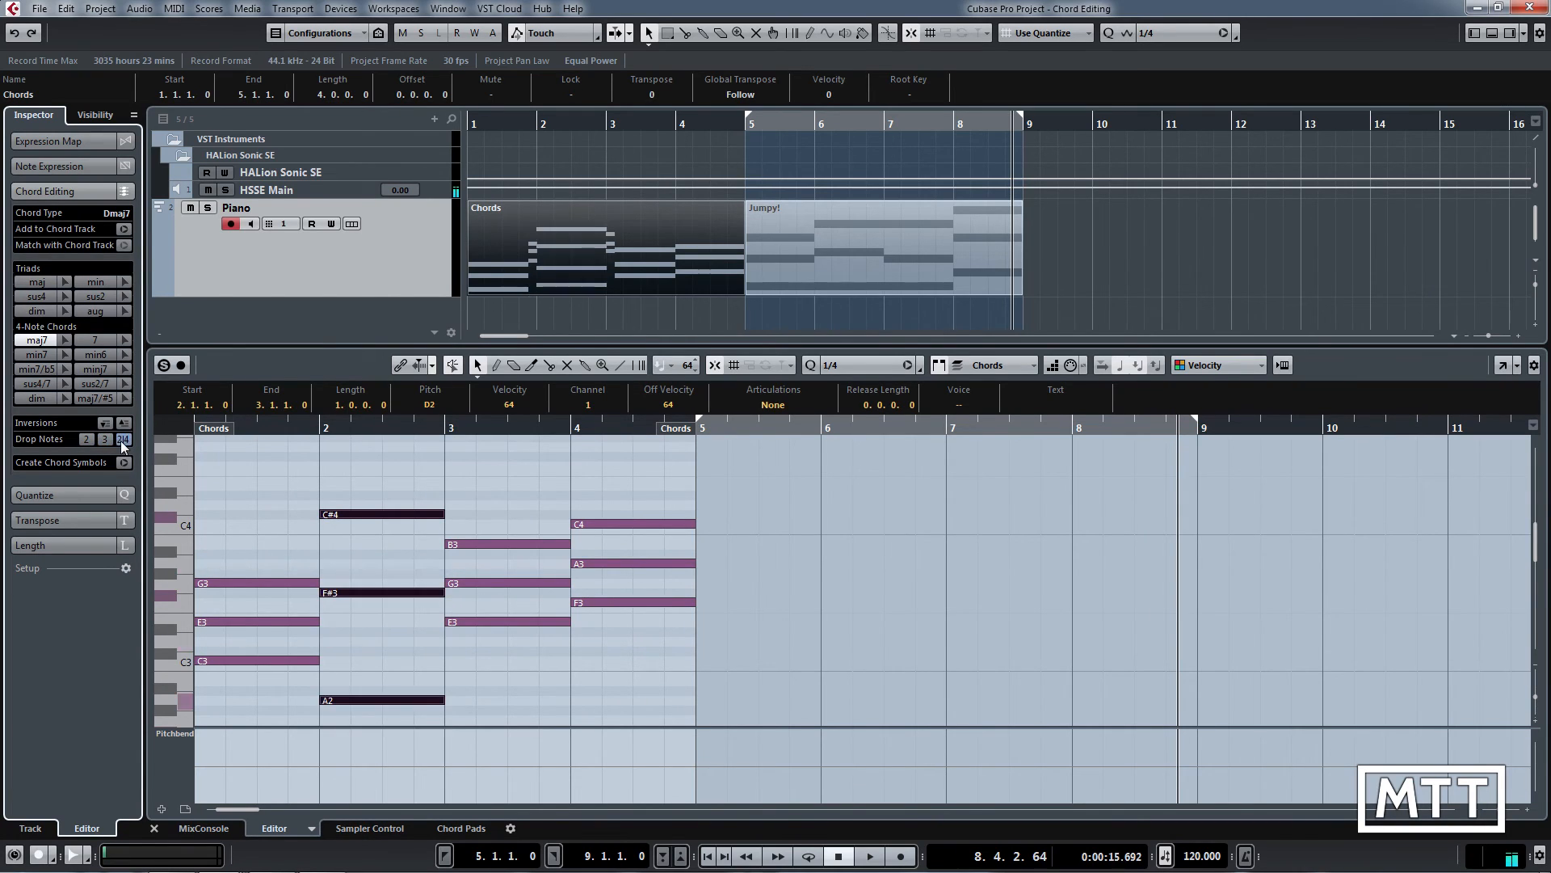
scroll(545, 593, "down", 2)
scroll(544, 593, "up", 2)
scroll(544, 593, "down", 2)
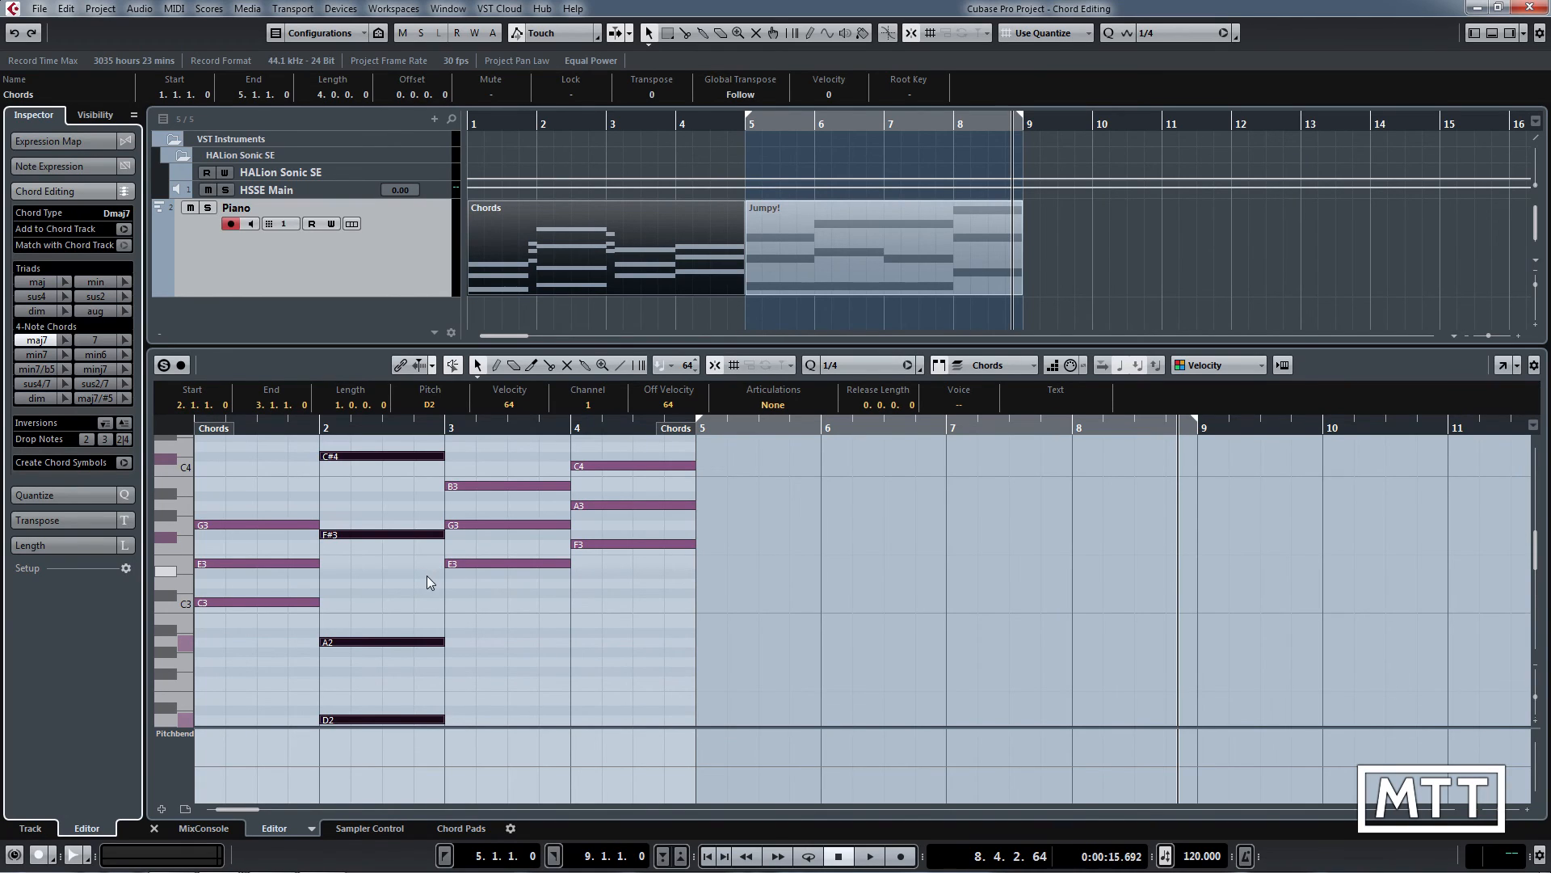
key("ctrl+z")
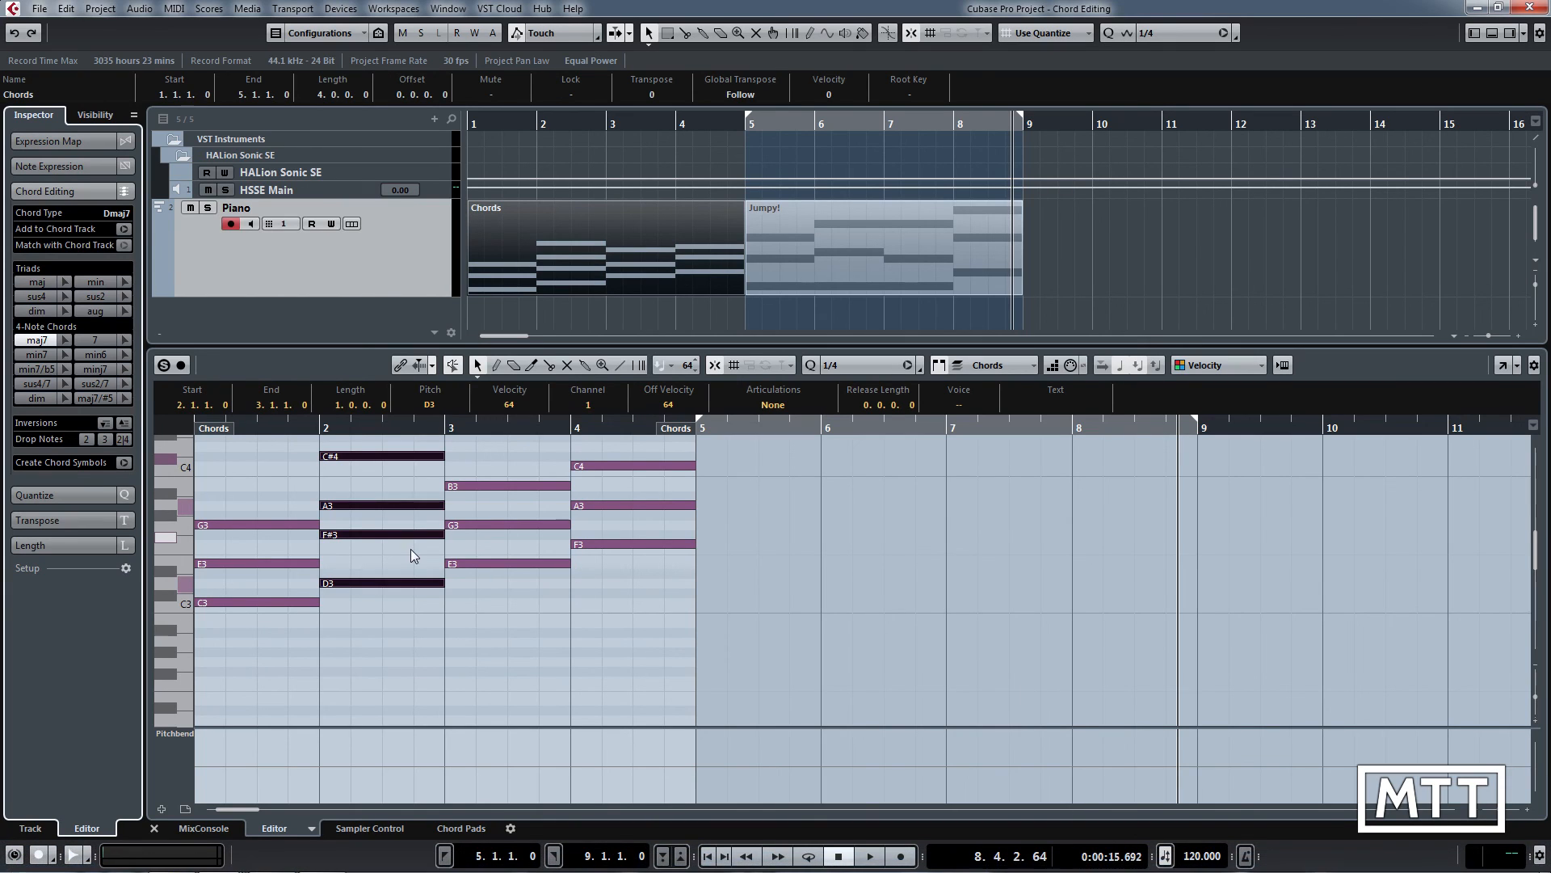
left_click(569, 598)
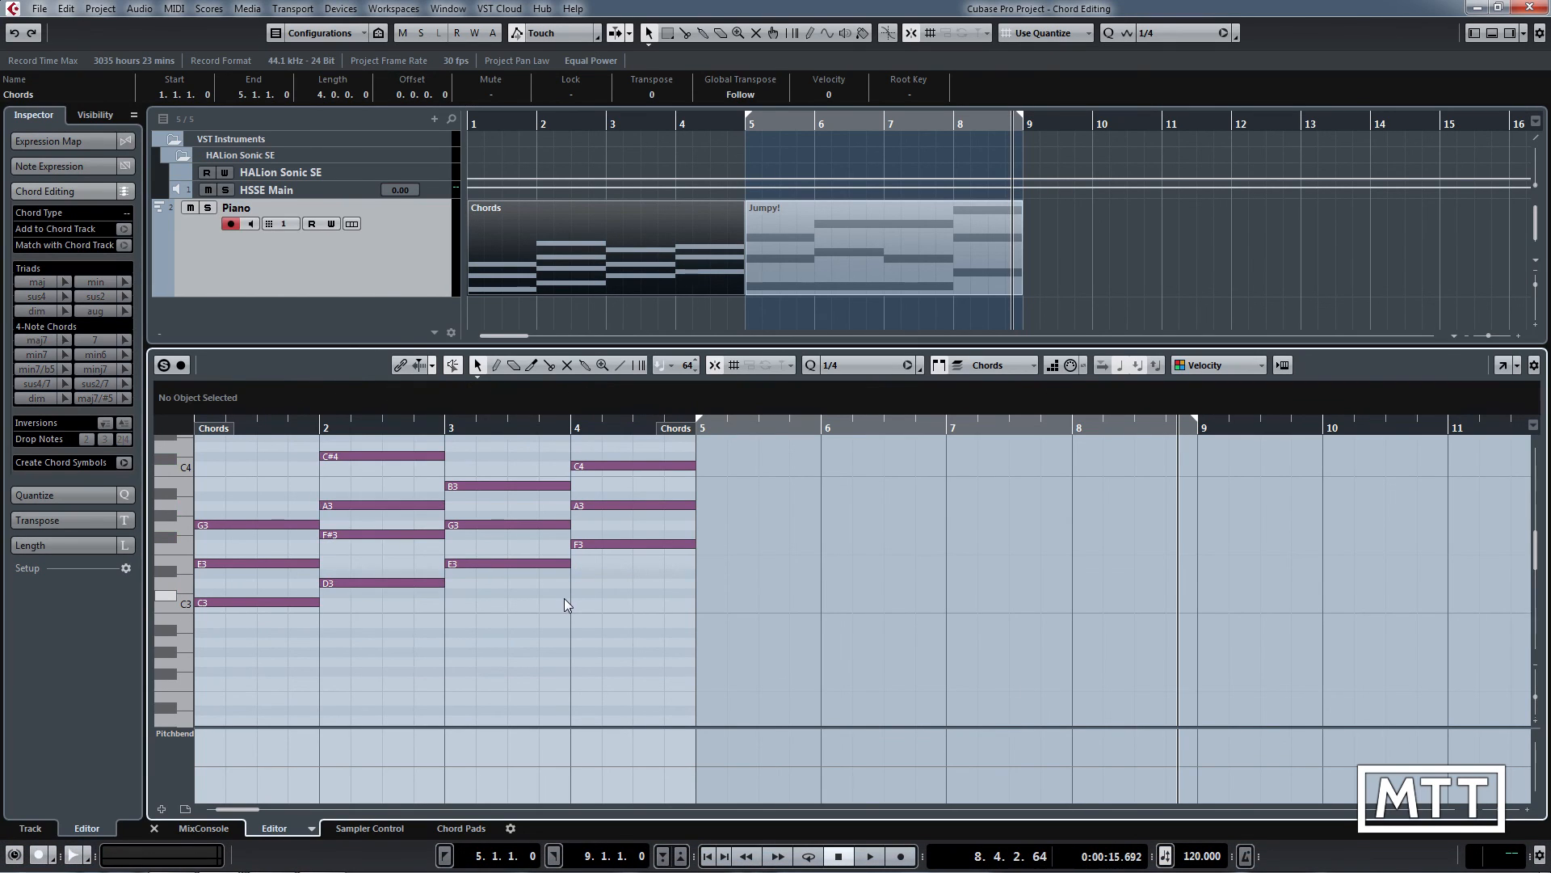